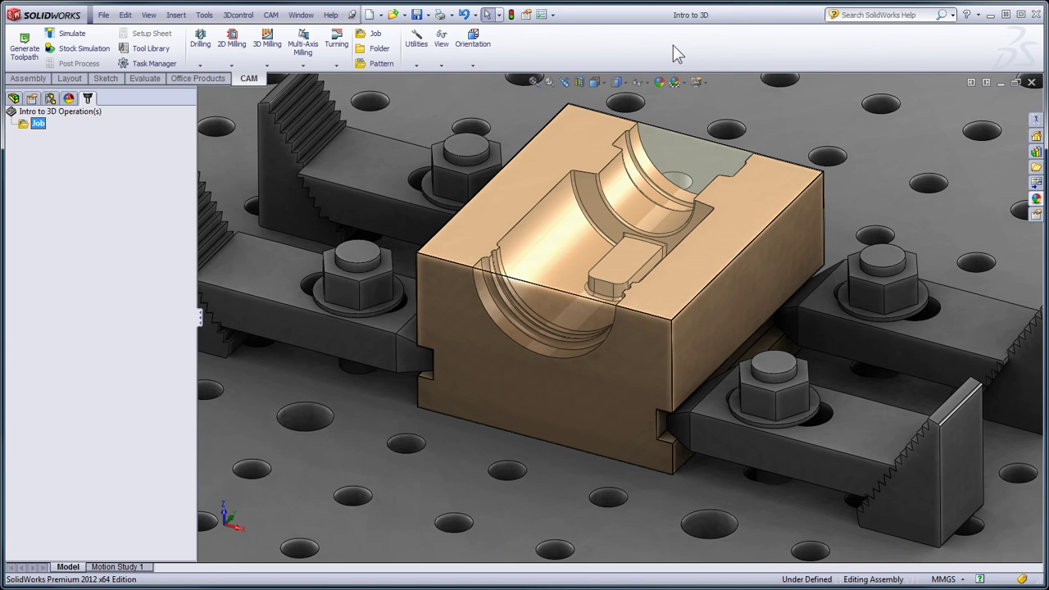
- Select the Job to show its work origin and review the tool library
click(39, 126)
click(148, 50)
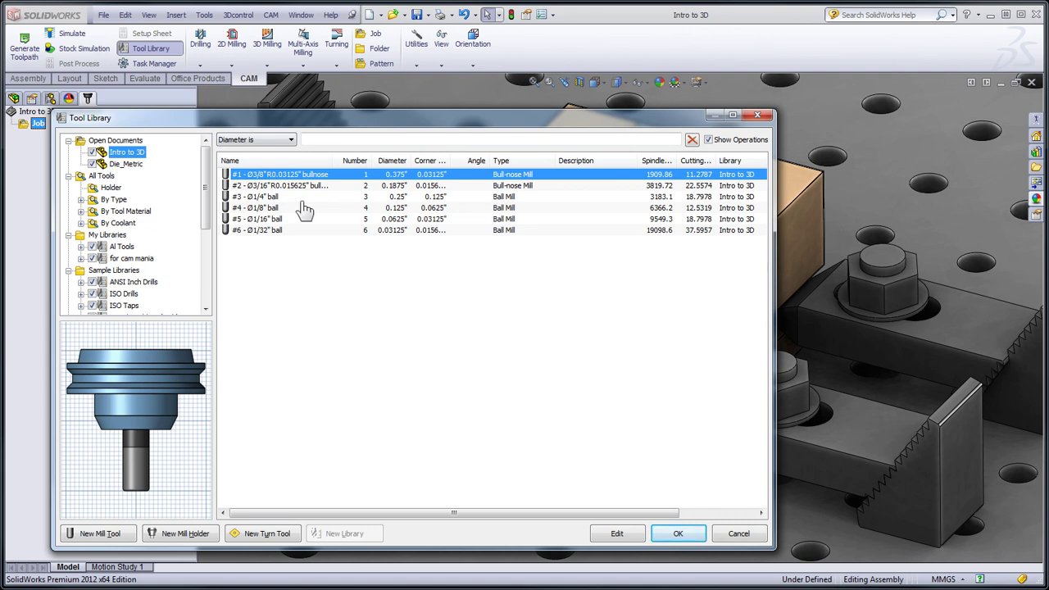
click(483, 386)
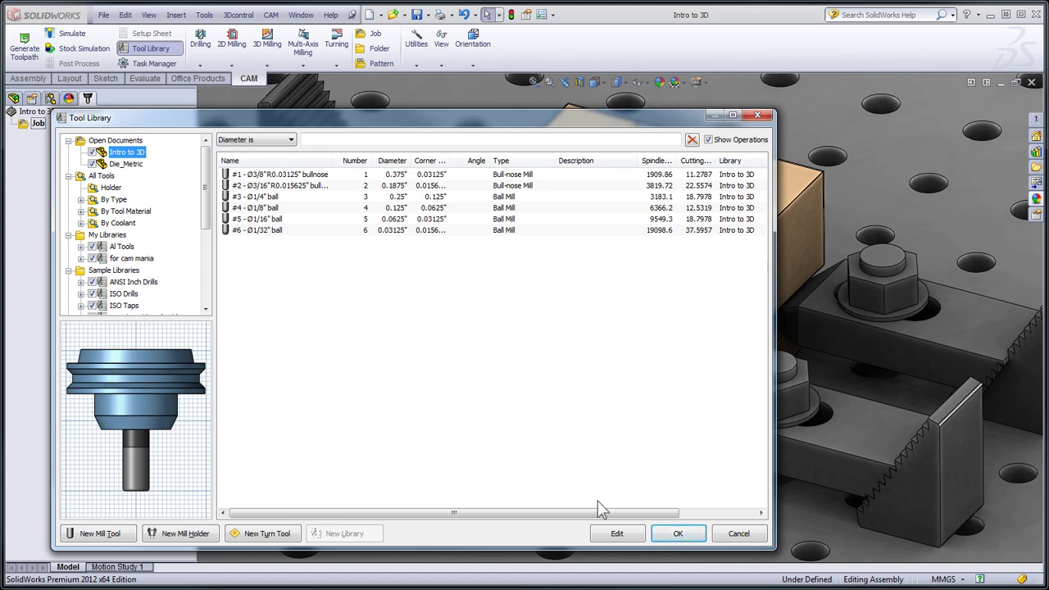
click(686, 536)
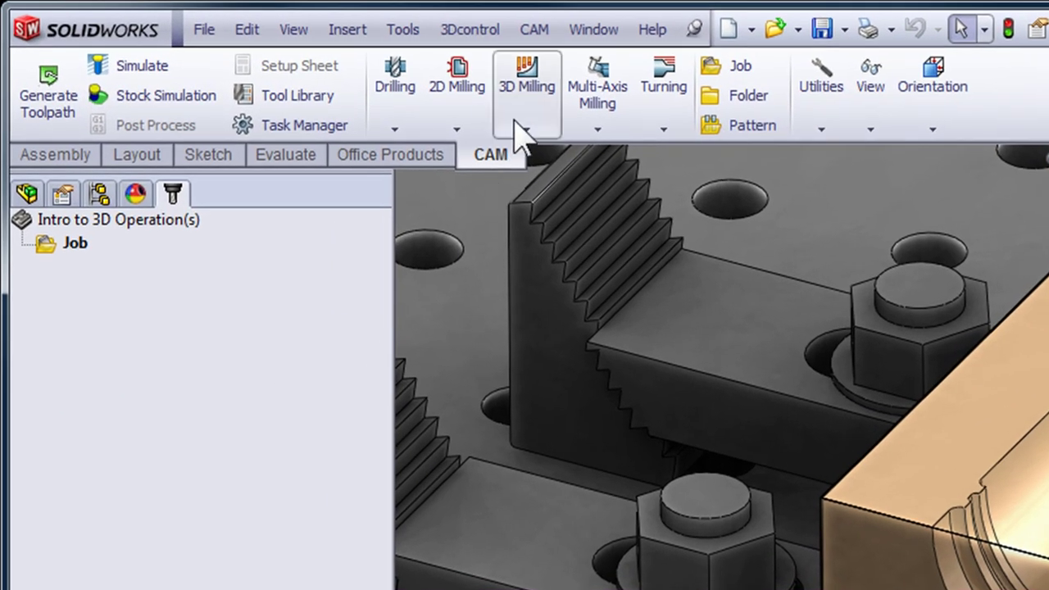
- Add an Adaptive Clearing operation using the Ø3/8" bull-nose mill, tool #1
click(518, 131)
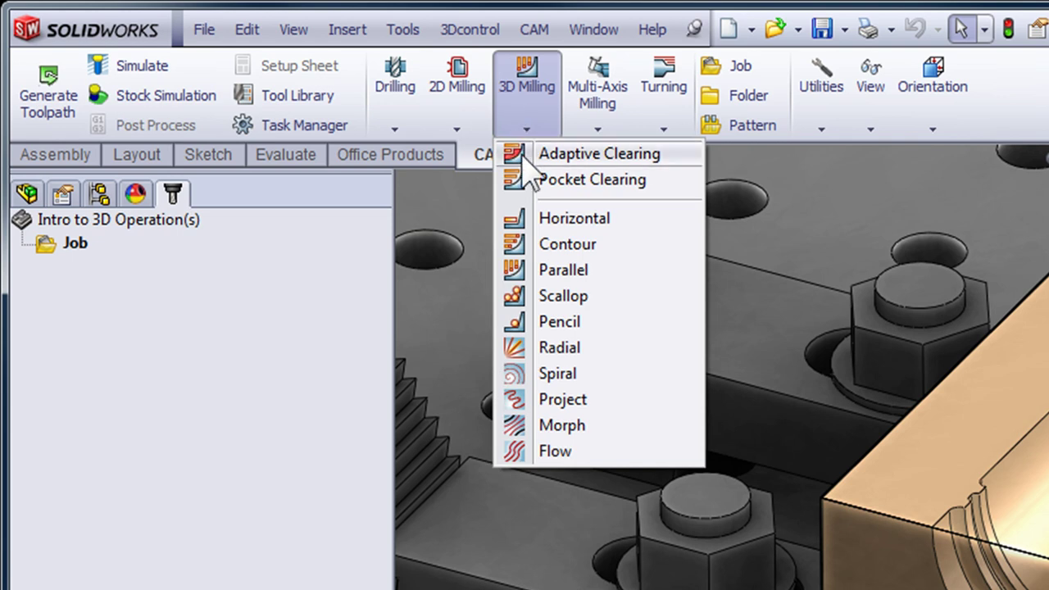
click(524, 156)
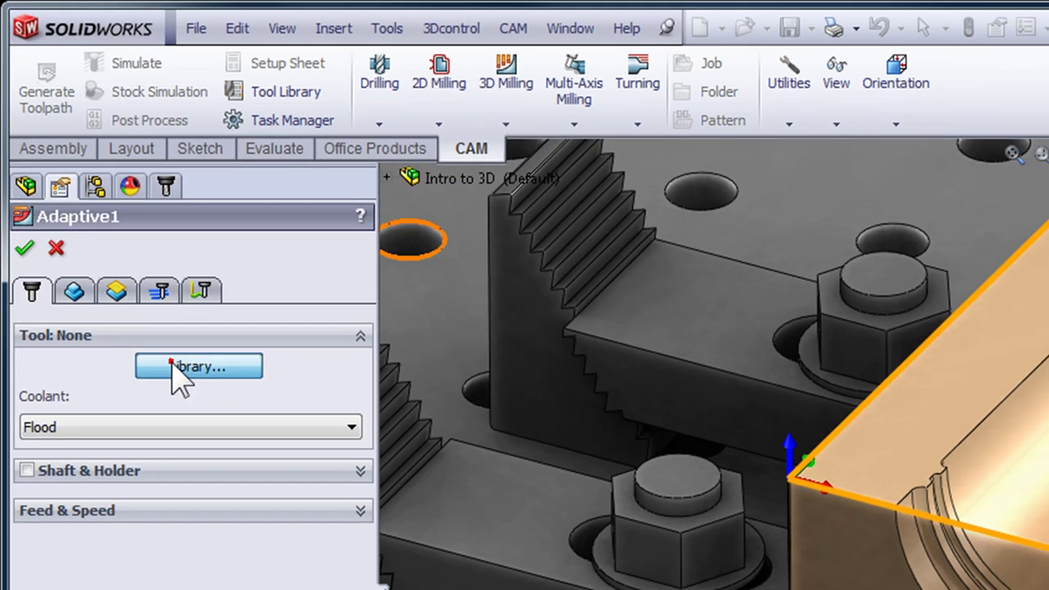
click(173, 366)
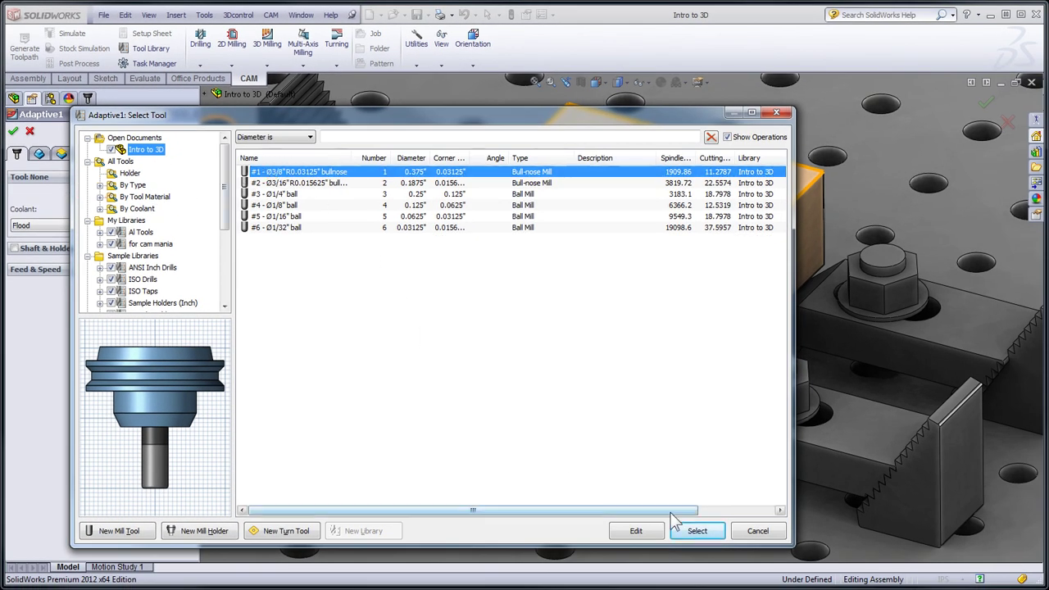
click(696, 531)
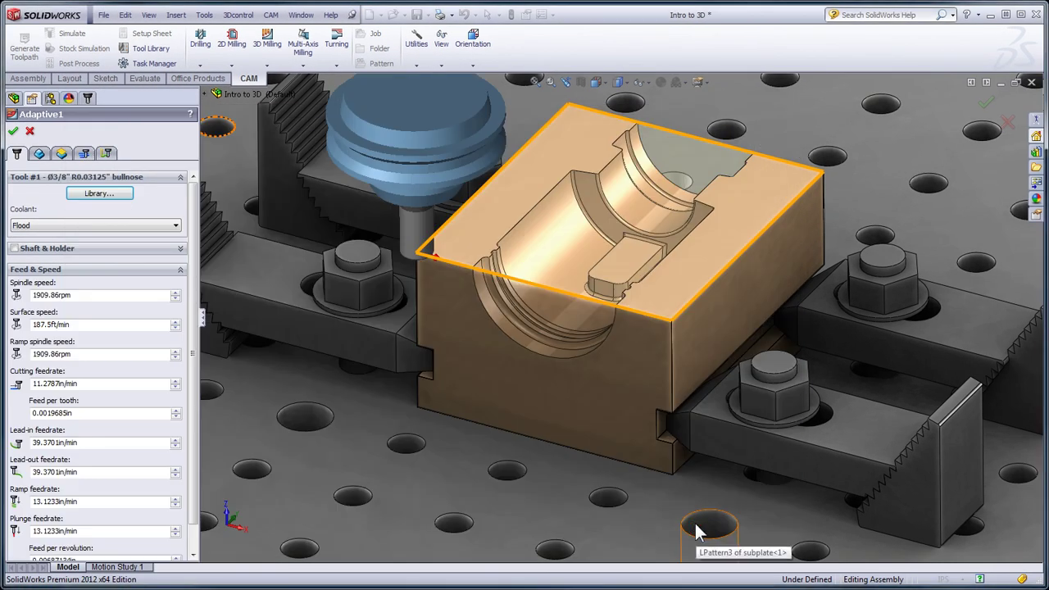
click(14, 132)
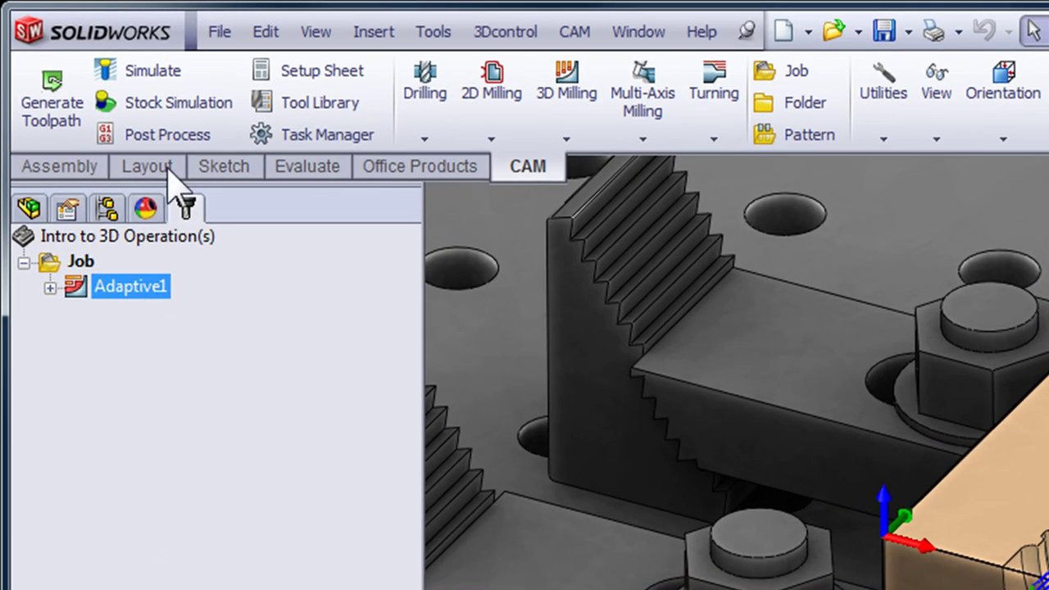
- Play Adaptive1's stock simulation, compare the cut stock to the part, then close it
click(172, 115)
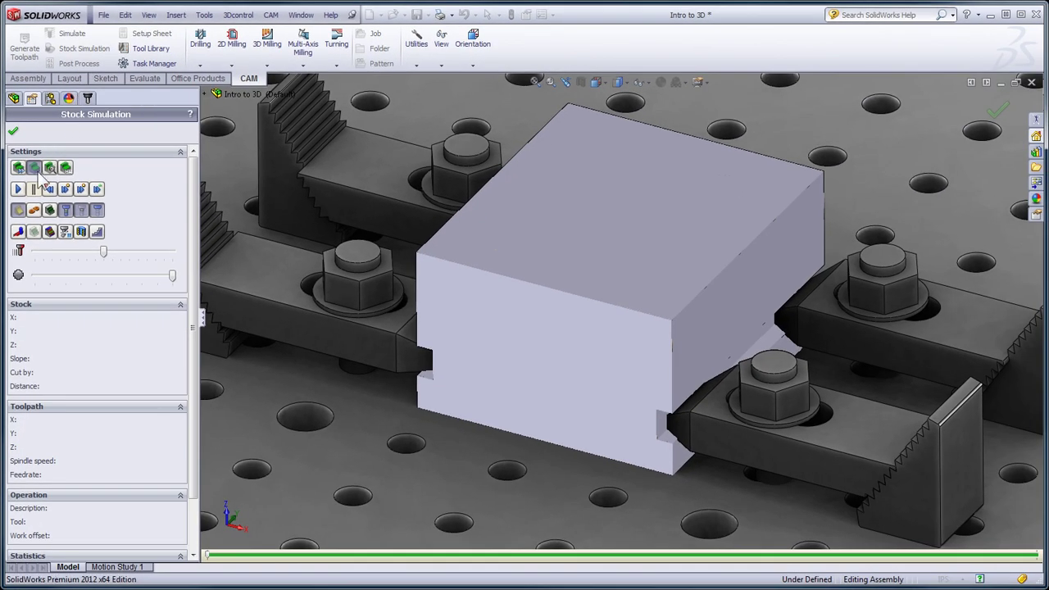
click(19, 189)
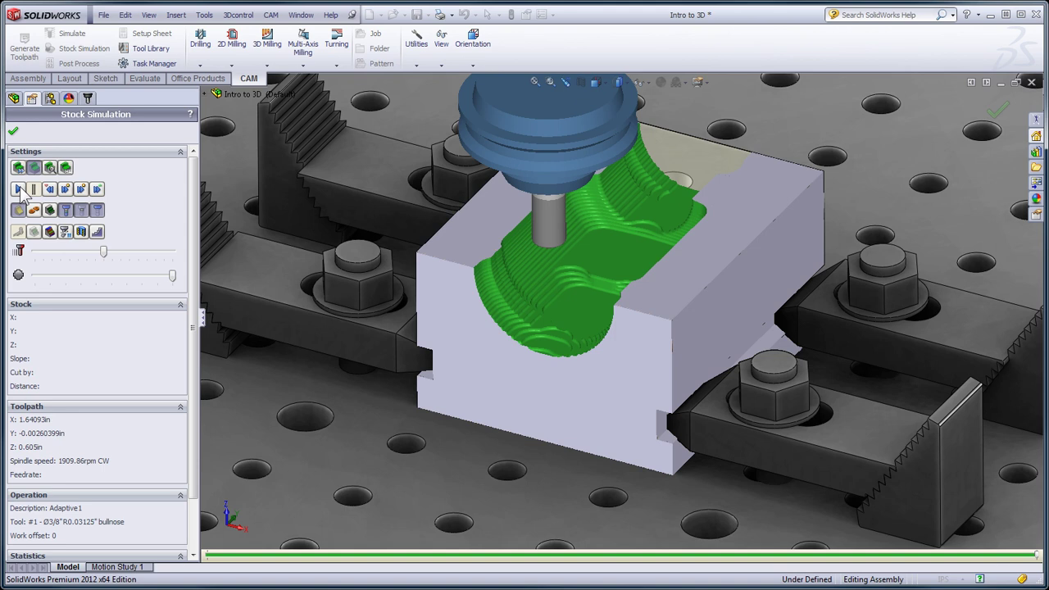
click(49, 231)
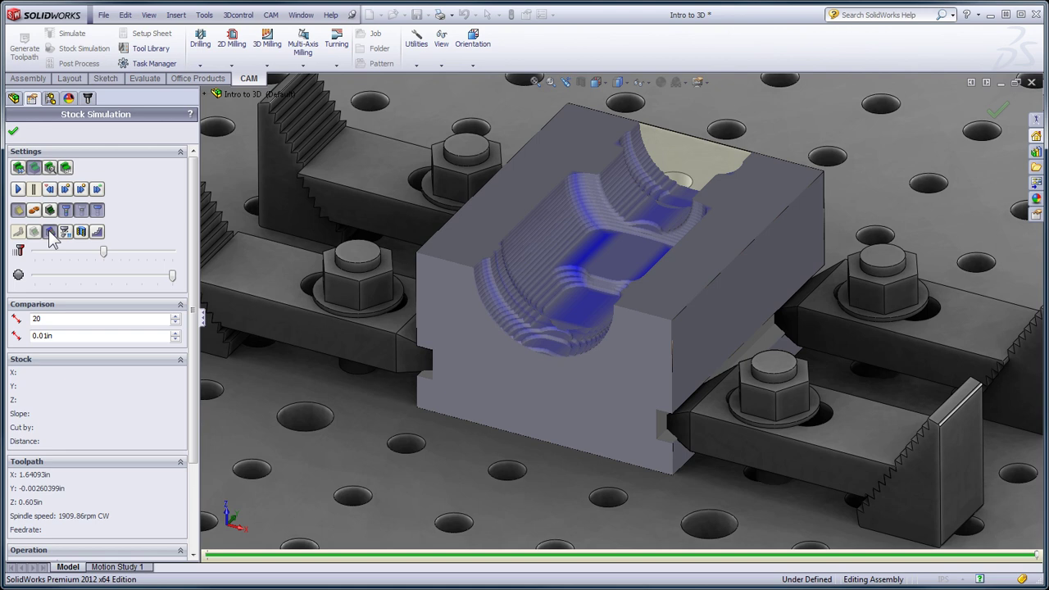
click(13, 131)
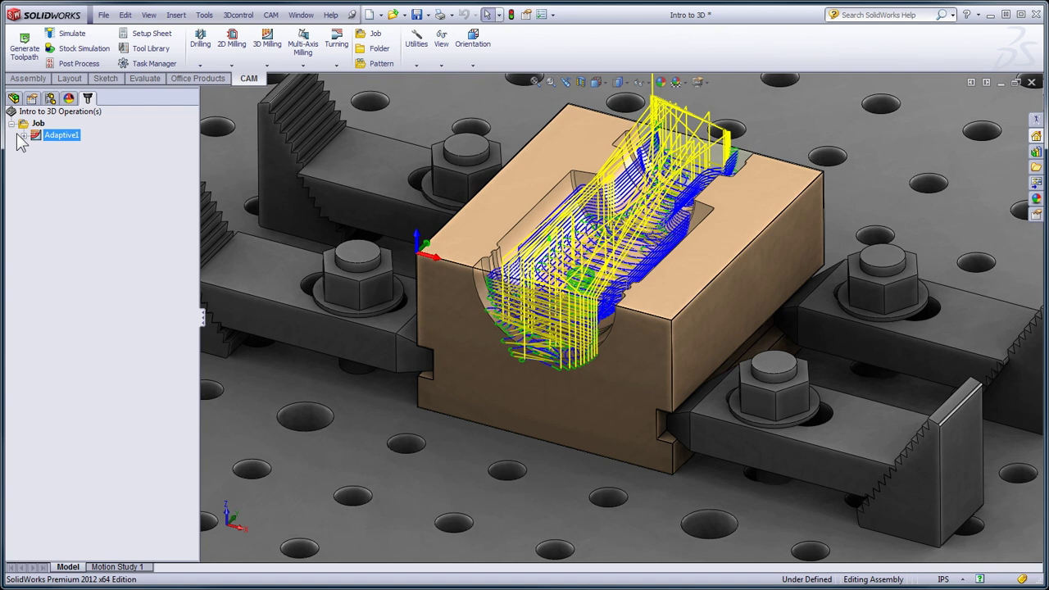
- Add a second Adaptive Clearing operation using the Ø3/16" bull-nose mill
click(277, 59)
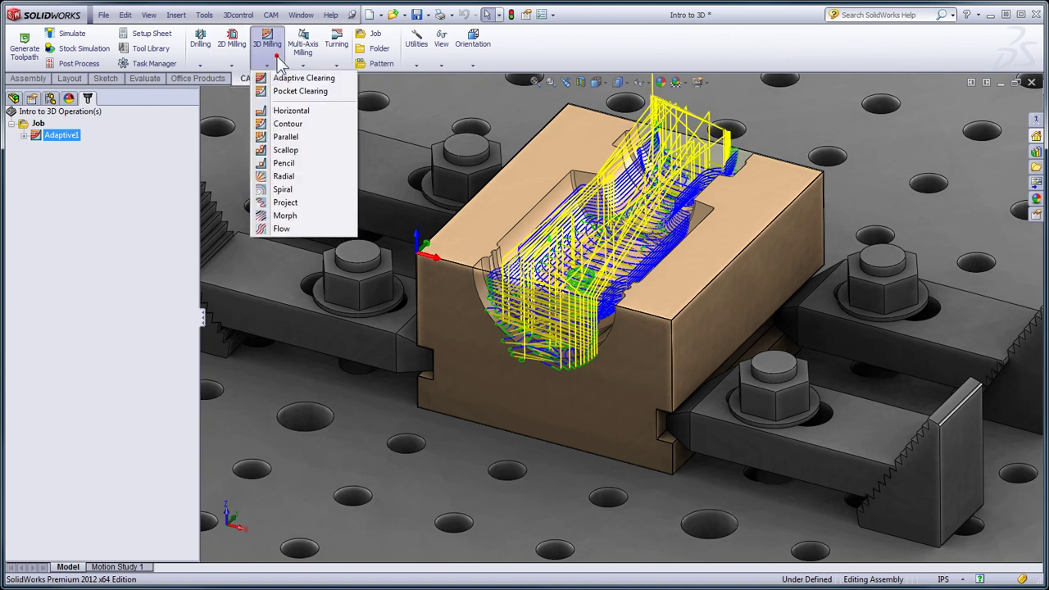
click(277, 79)
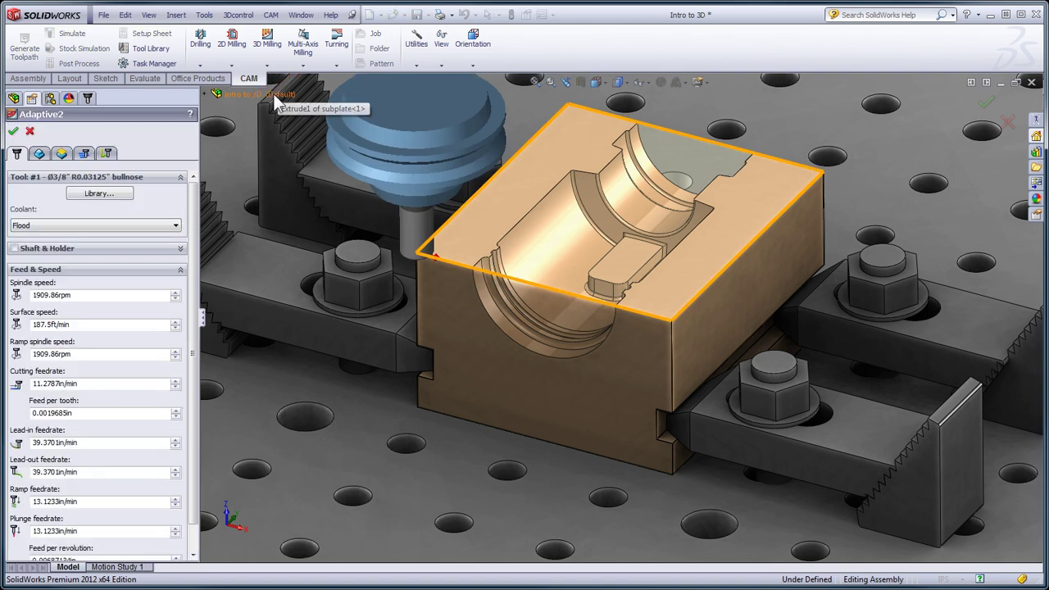
click(103, 193)
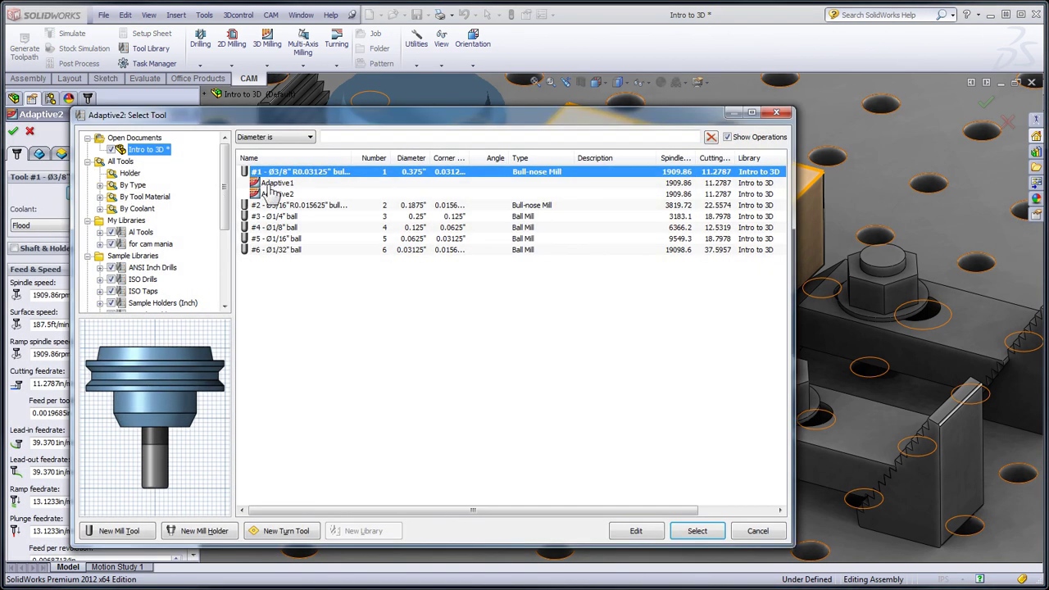
click(333, 207)
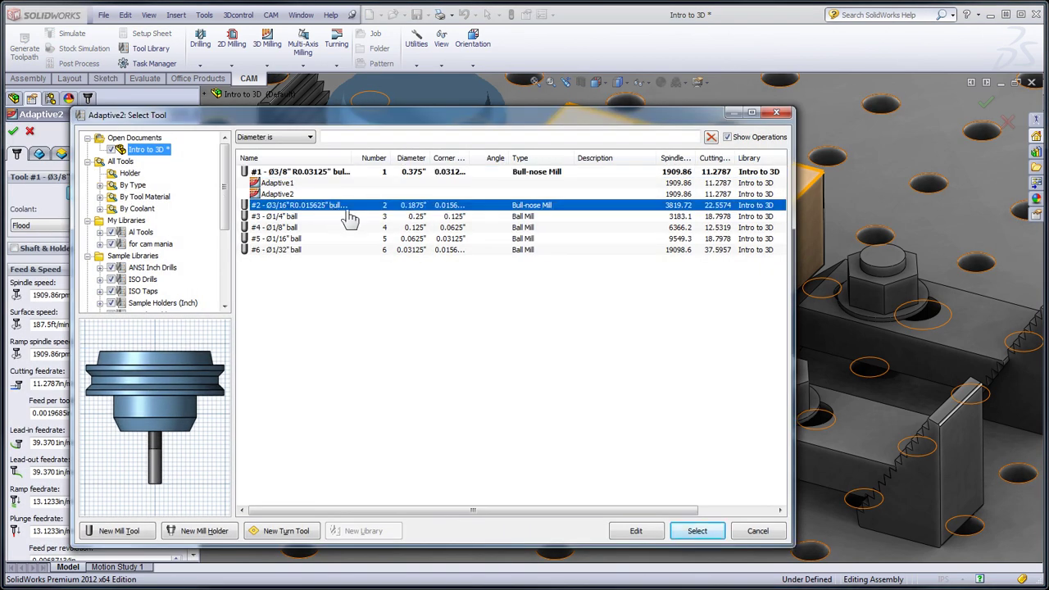
click(697, 531)
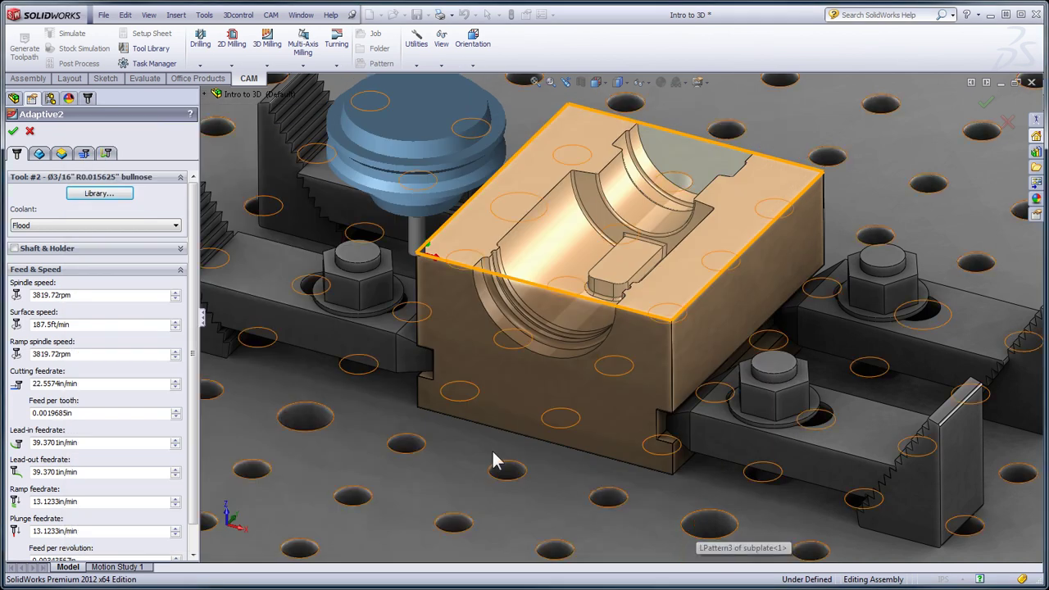
- Set Adaptive2 to rest-machine from previous operations with flat area detection, and accept
click(40, 157)
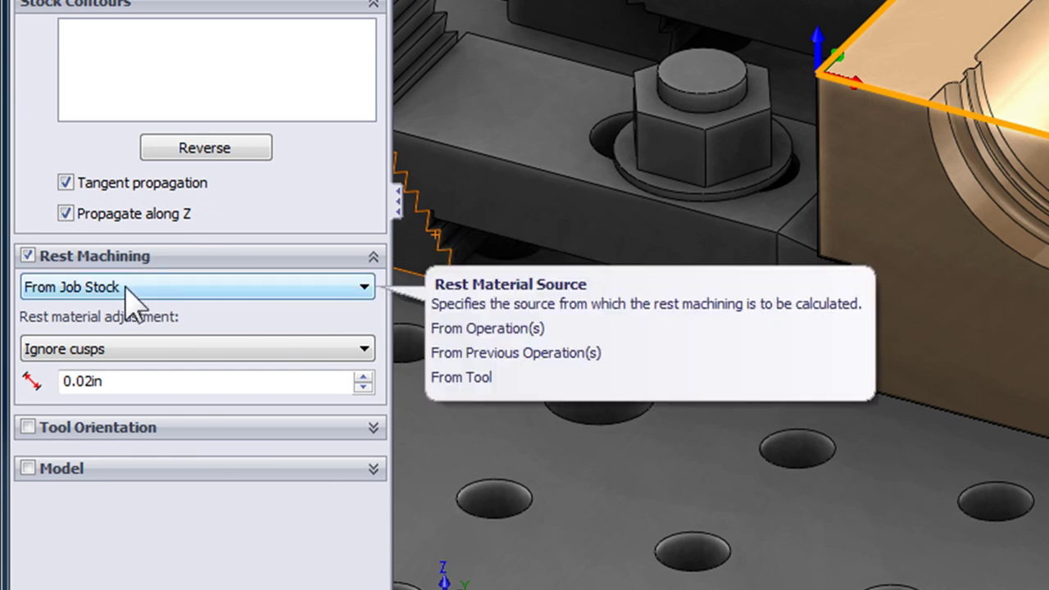
click(127, 287)
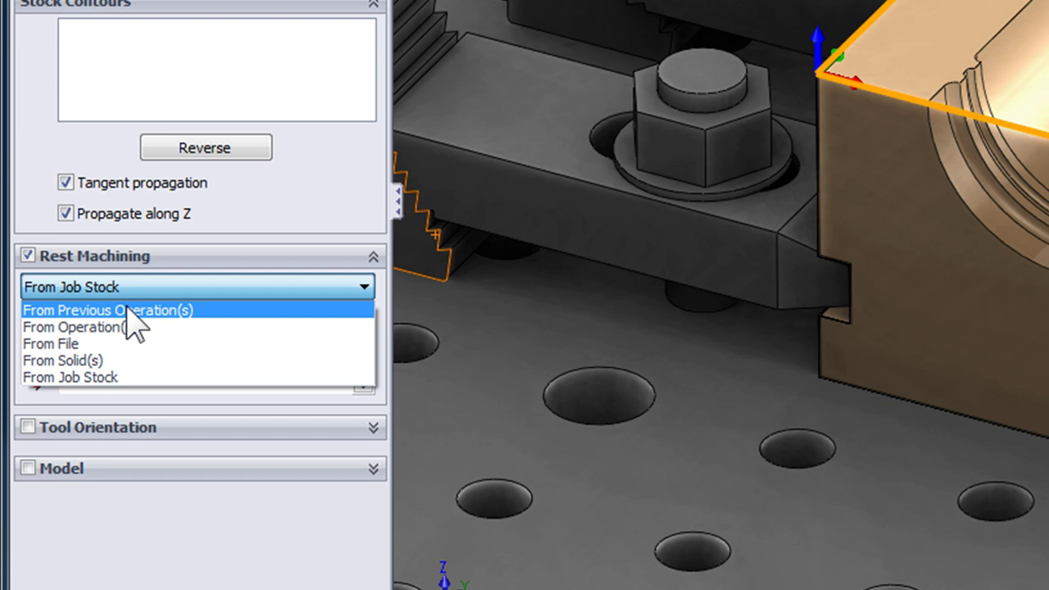
click(127, 310)
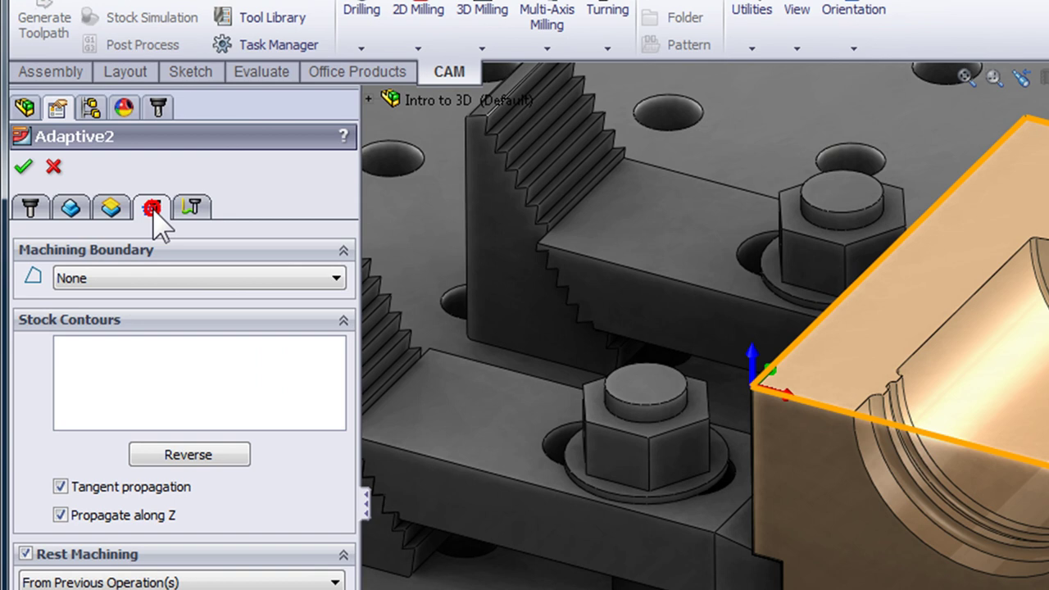
click(153, 209)
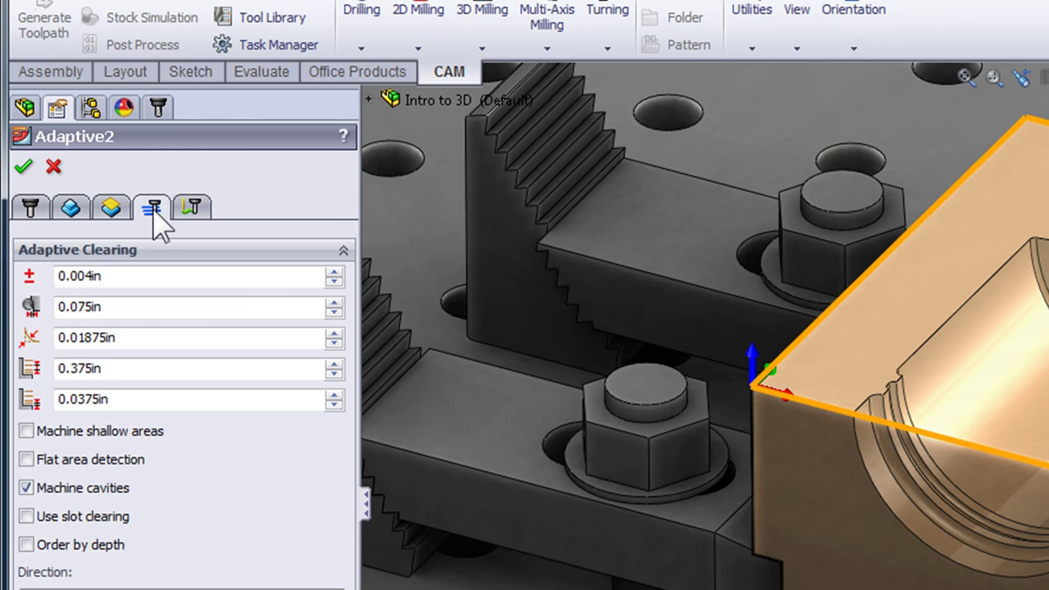
click(47, 463)
click(23, 166)
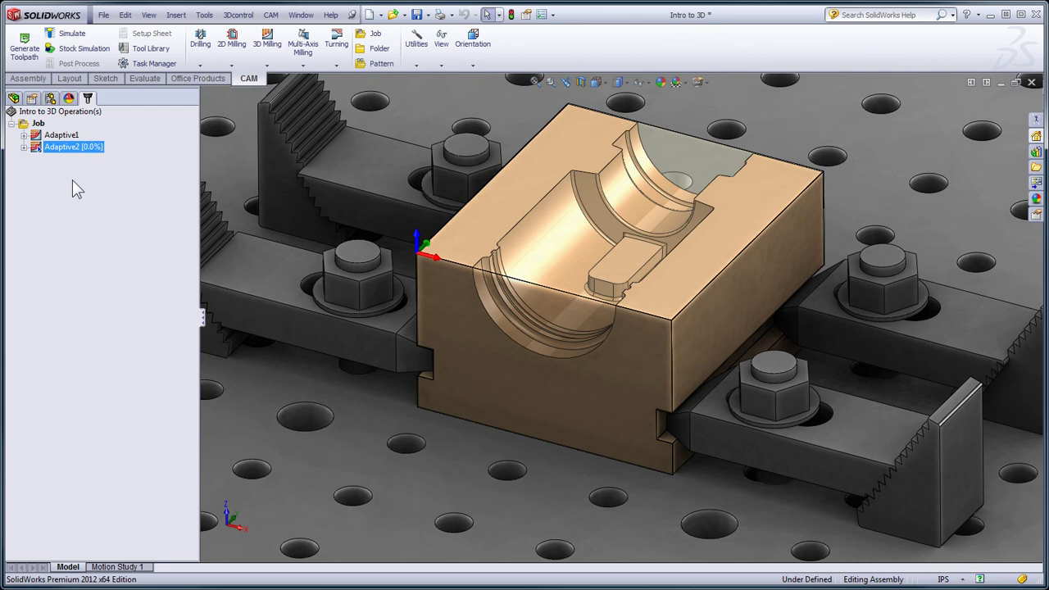
- Add Horizontal1 with its Top offset from stock top set to -.125 in
click(266, 65)
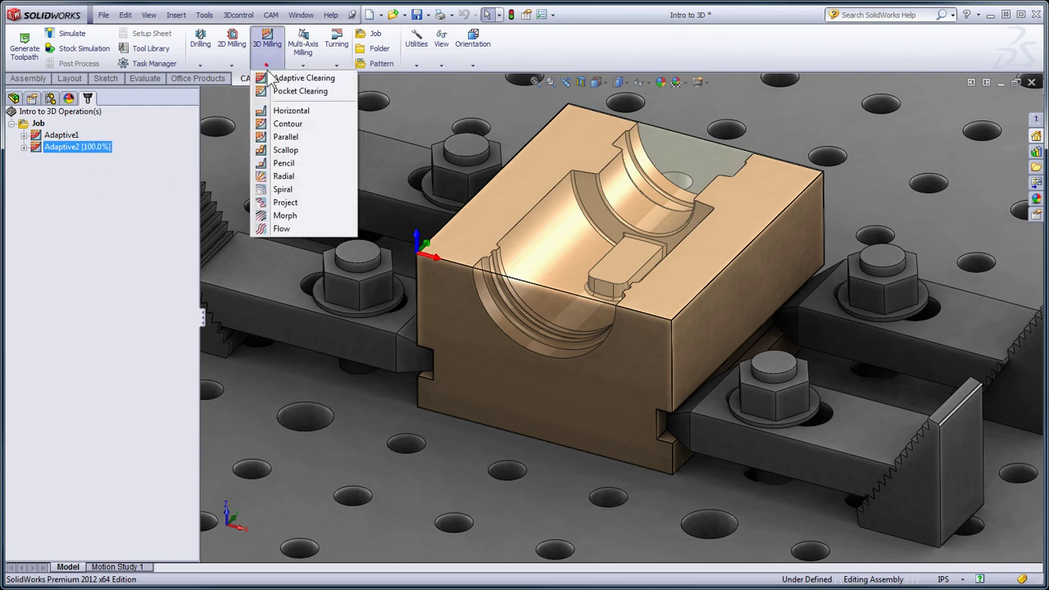
click(283, 112)
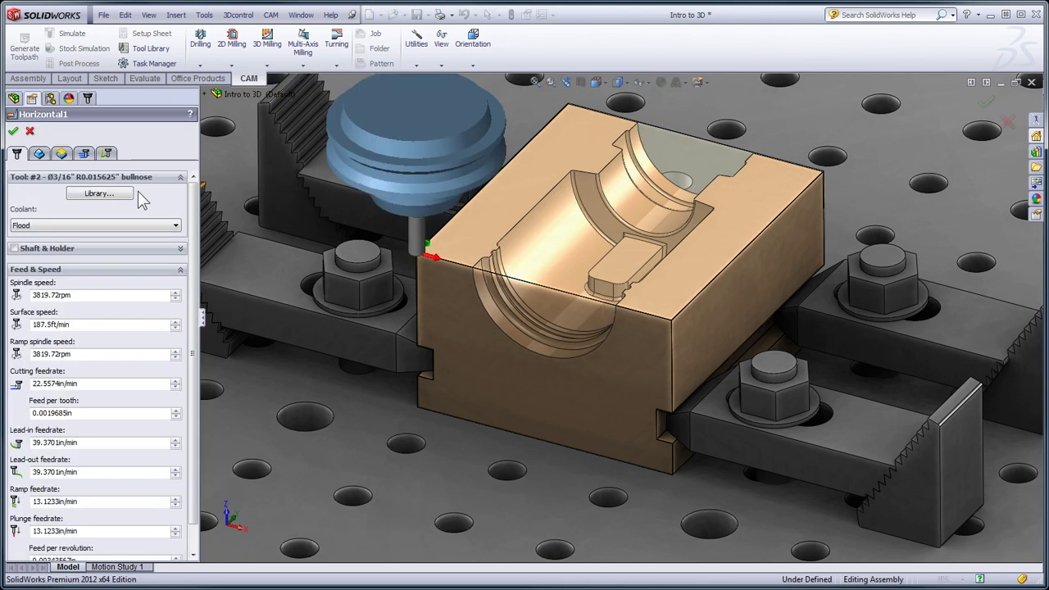
click(64, 154)
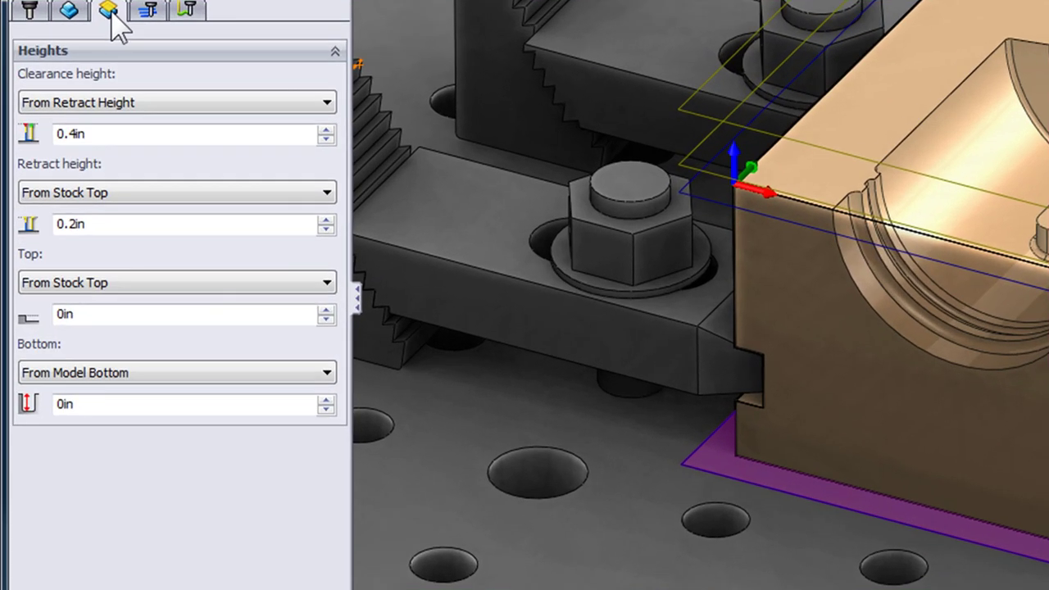
click(96, 315)
double_click(100, 314)
text(-)
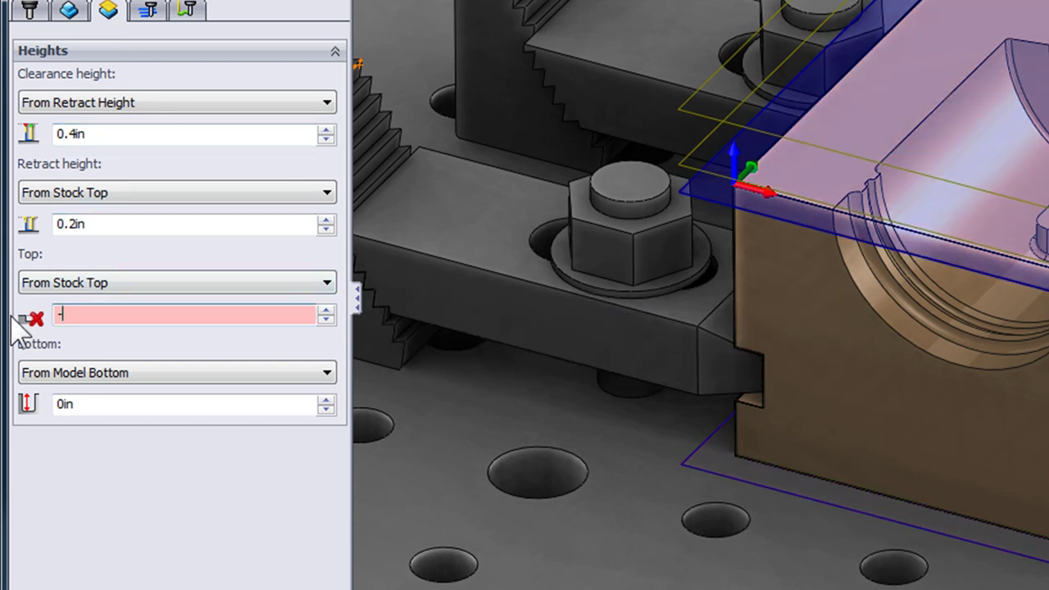
text(.125)
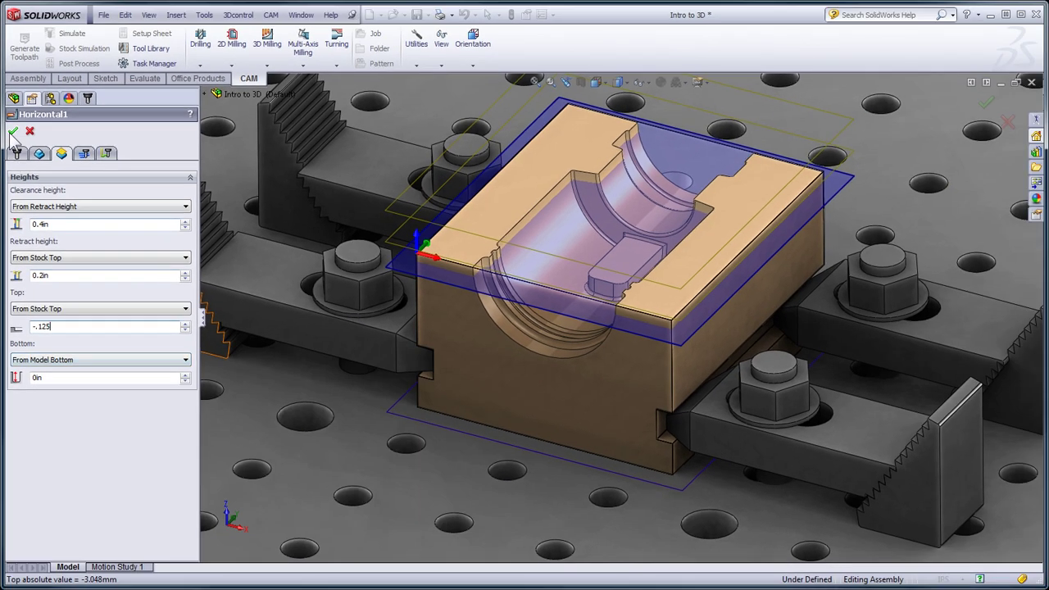
click(13, 132)
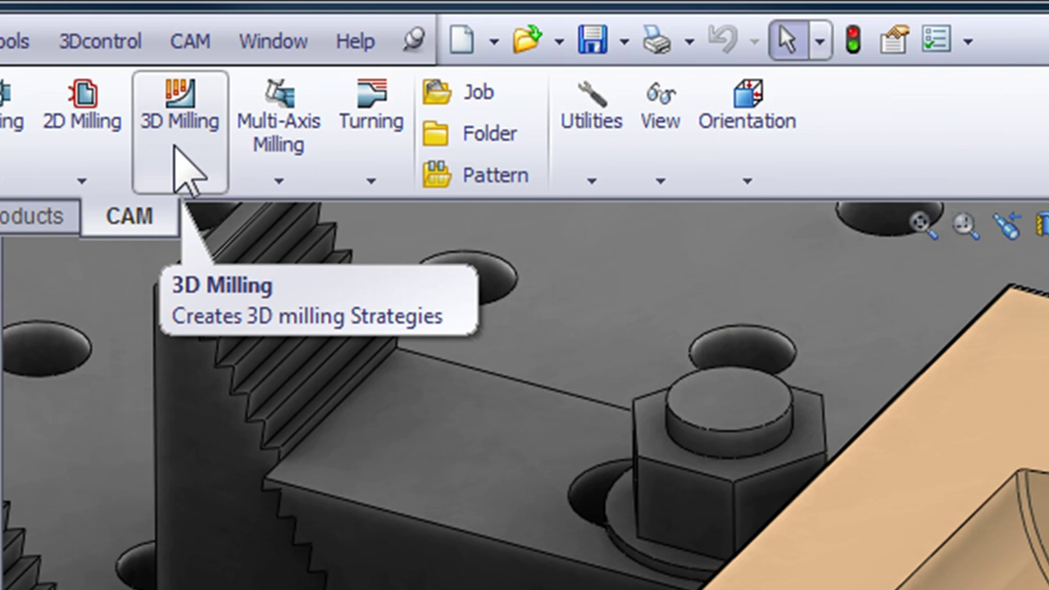
- Add a Contour operation using the Ø1/4" ball tool #3 from the library
click(173, 145)
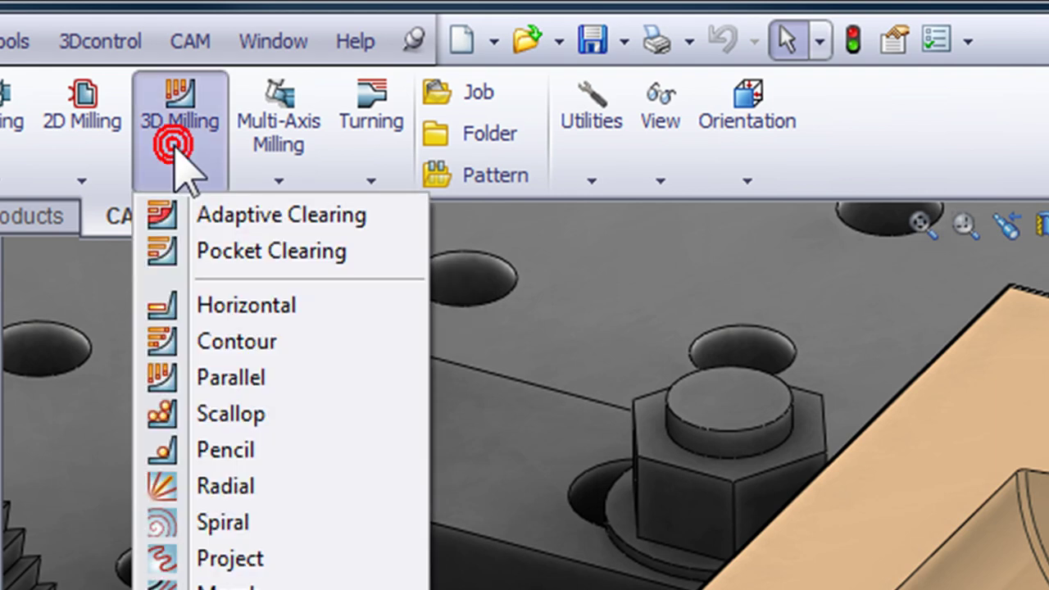
click(205, 344)
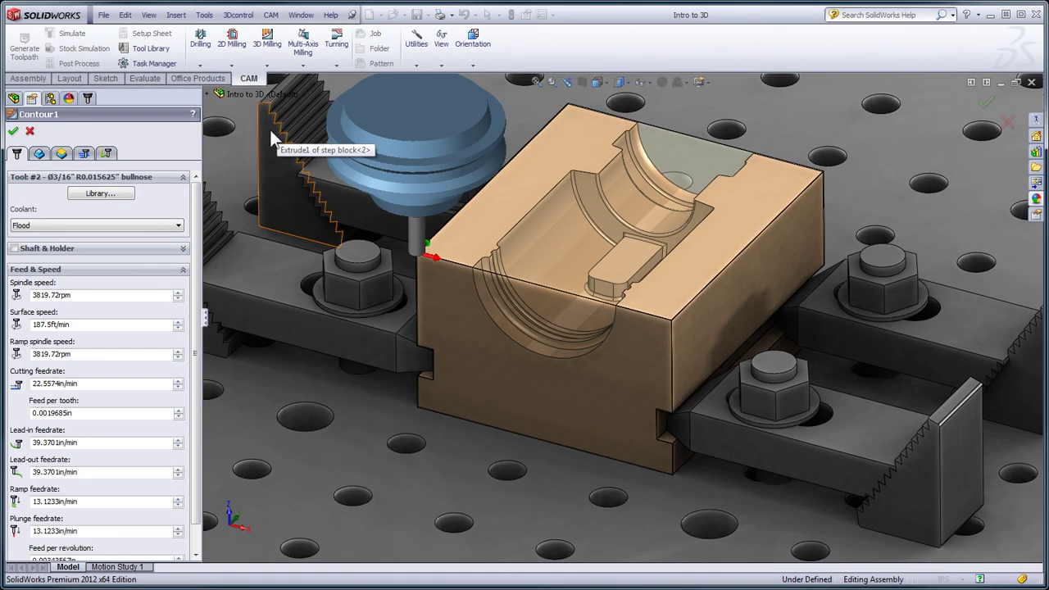
click(111, 195)
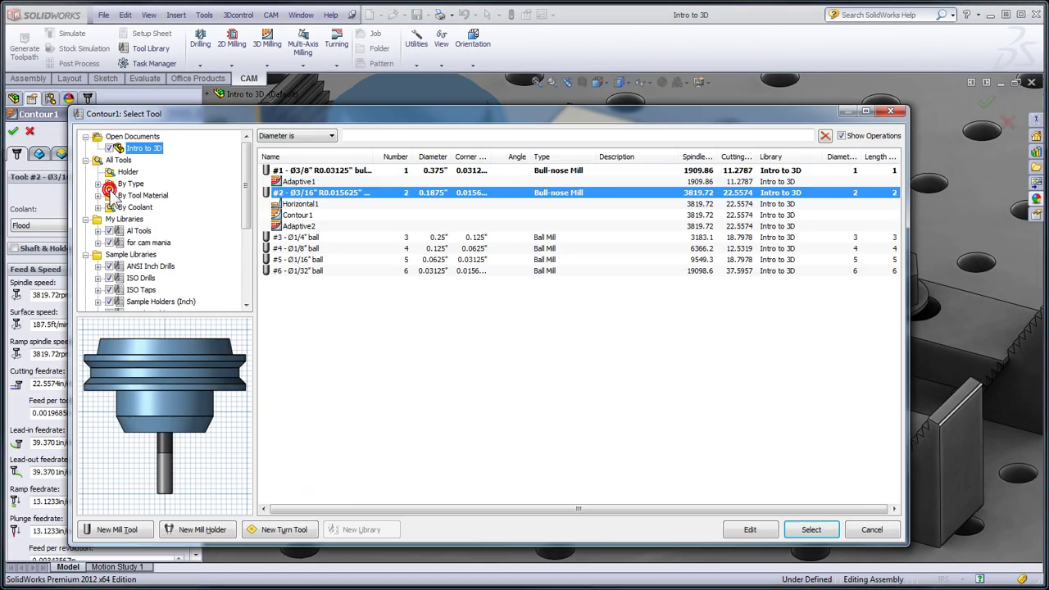
click(313, 239)
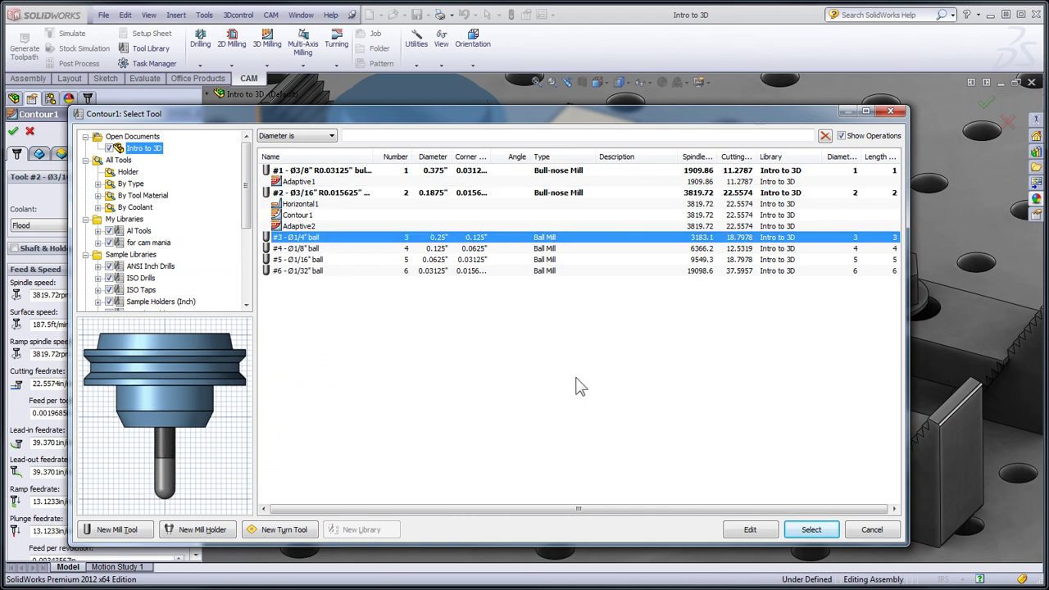
click(804, 529)
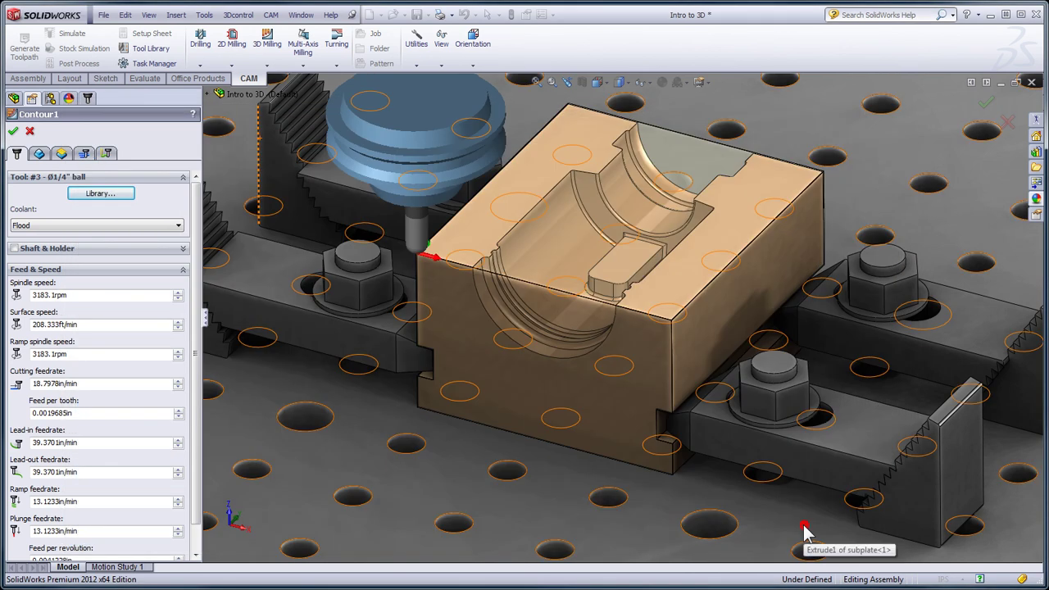
- Enable Slope limits on Contour1 with a From angle of 30°
click(38, 153)
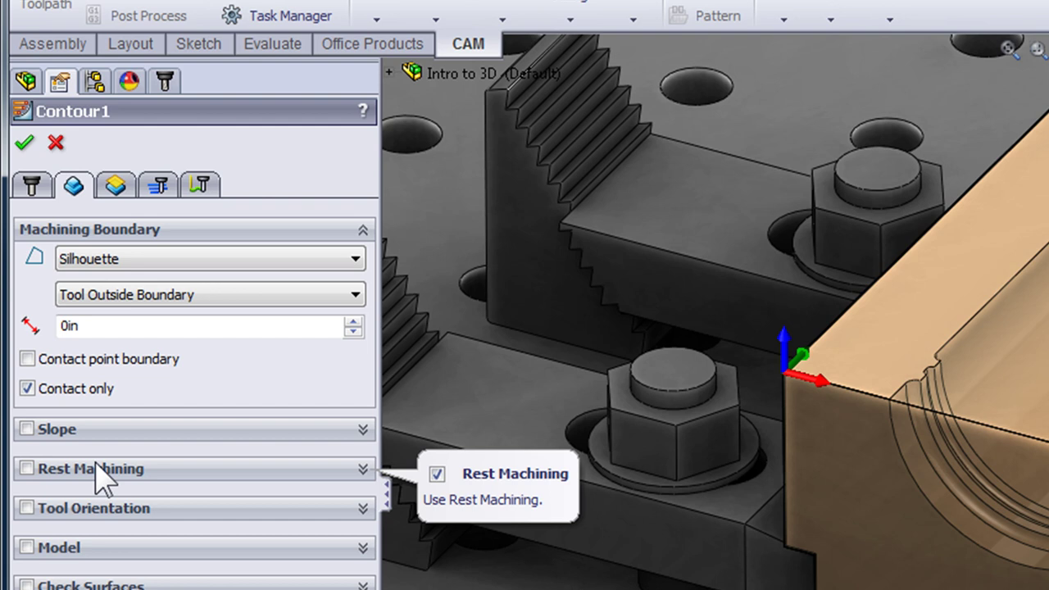
click(27, 430)
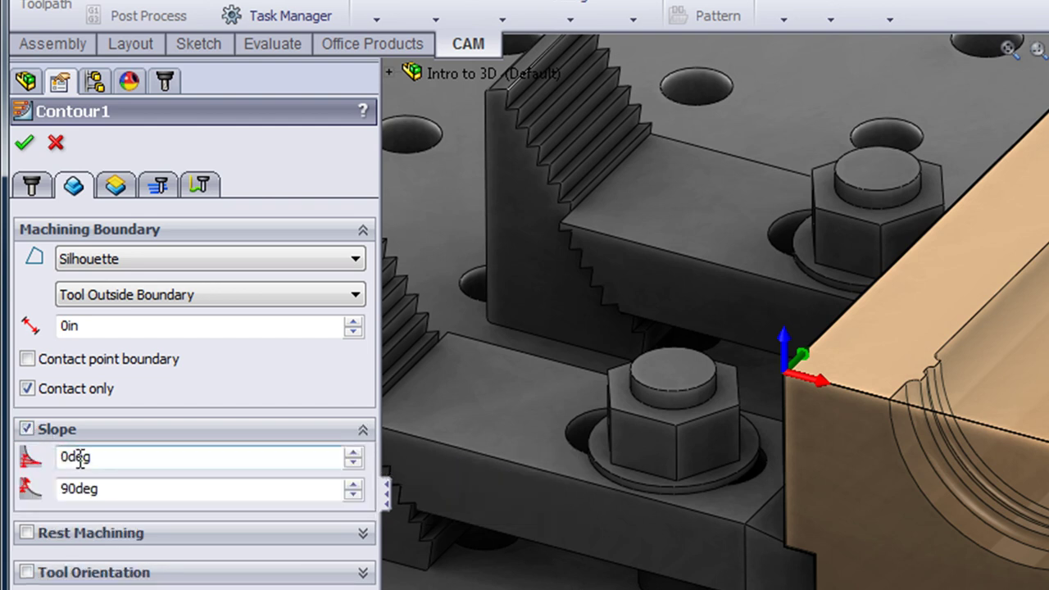
drag(101, 456, 63, 461)
text(030)
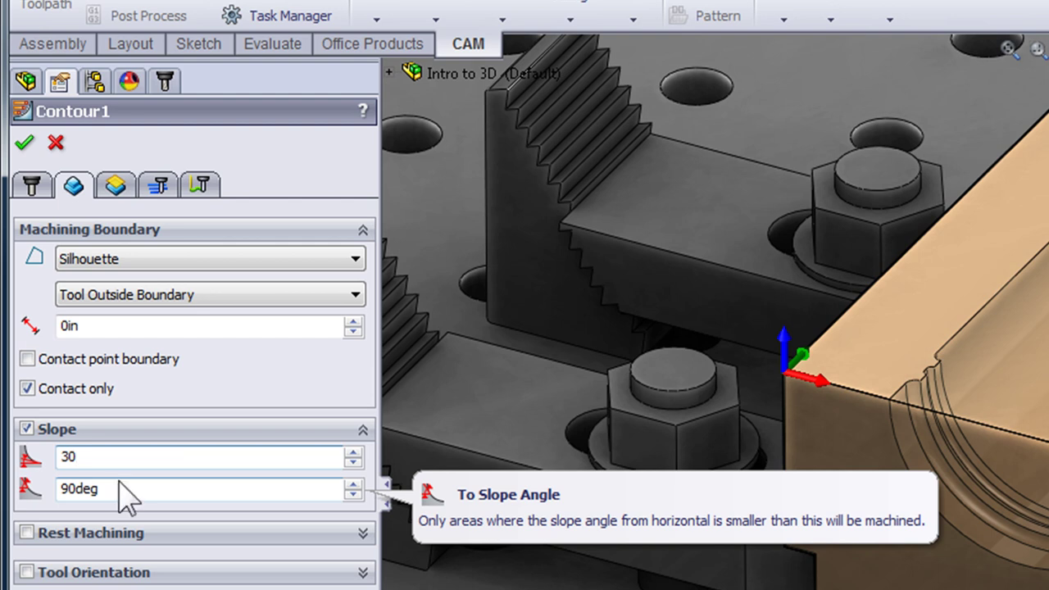
- Accept Contour1 and compare its toolpath against Horizontal1's
click(26, 145)
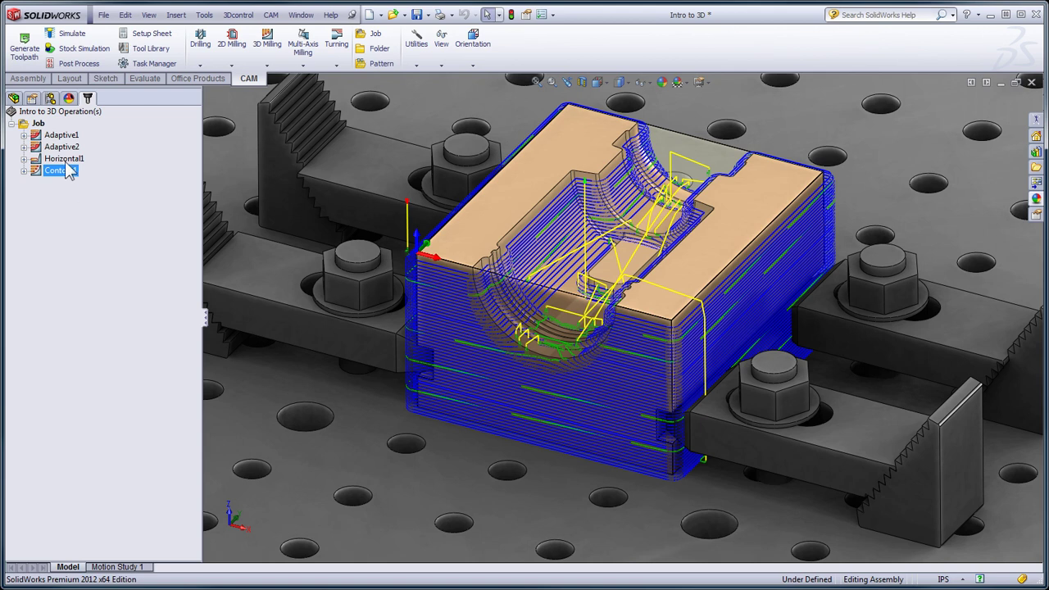
click(66, 161)
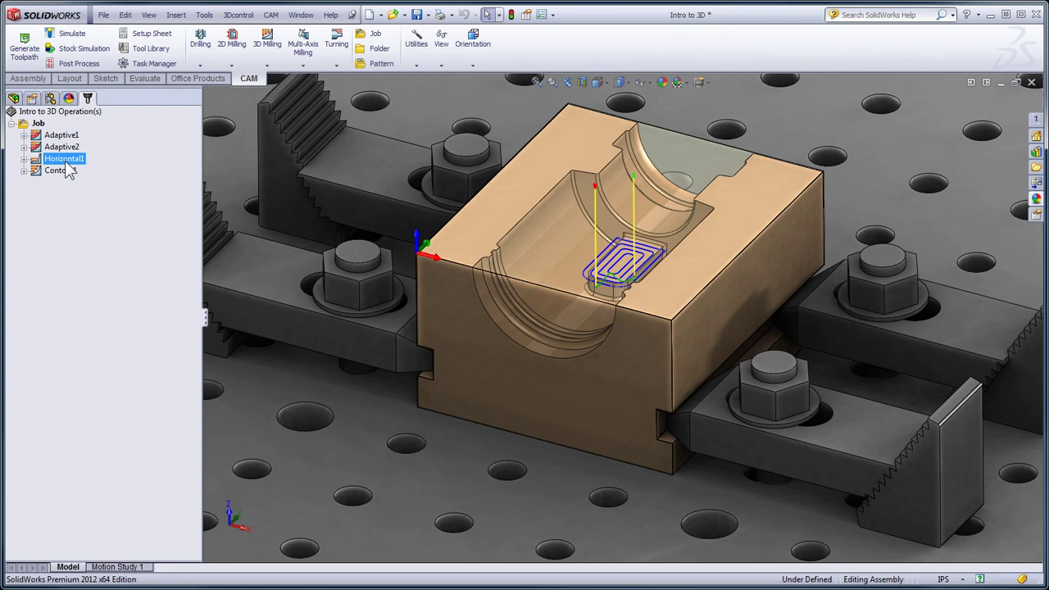
click(66, 173)
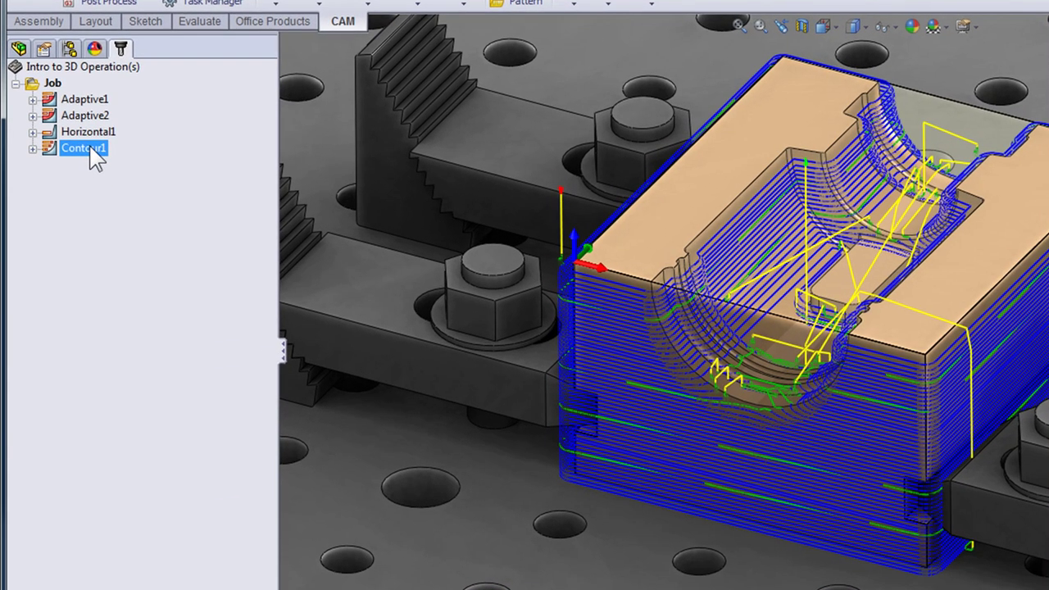
- Edit Contour1 and set tool containment to Tool Center on Boundary
right_click(92, 151)
click(125, 156)
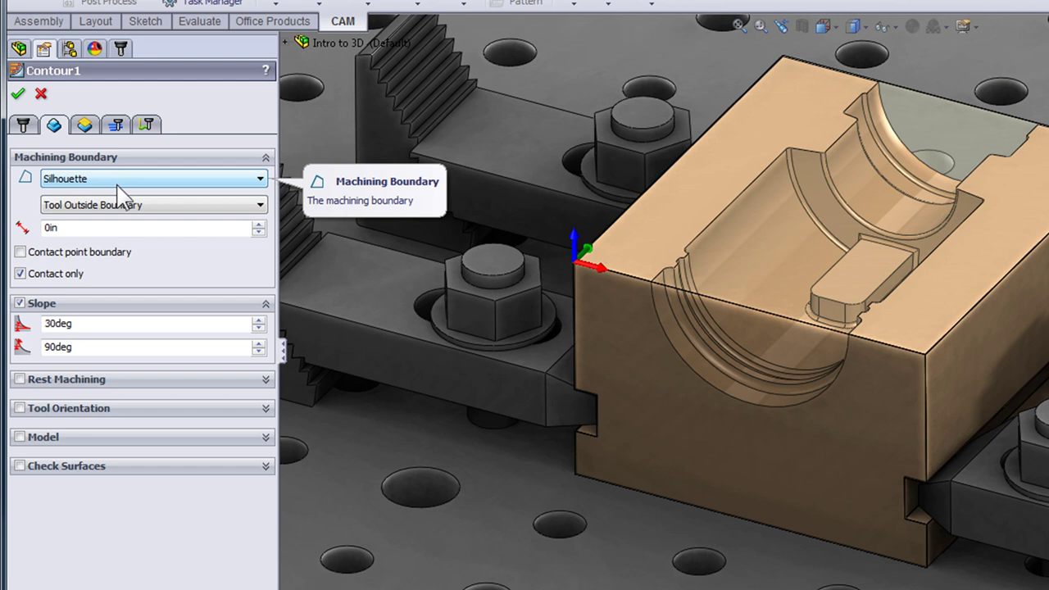
mouse_move(120, 214)
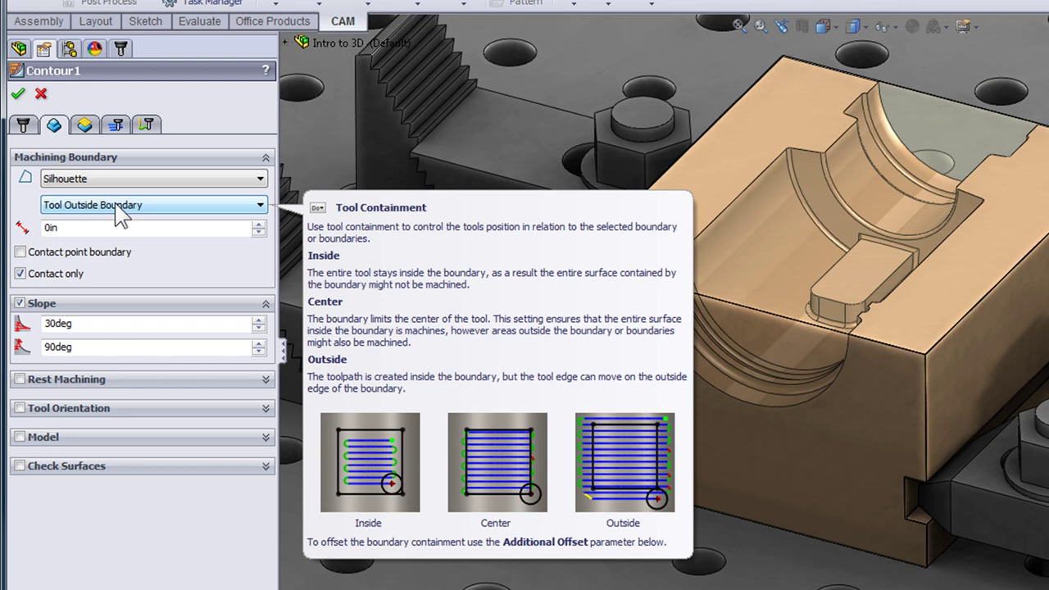
click(117, 206)
click(115, 228)
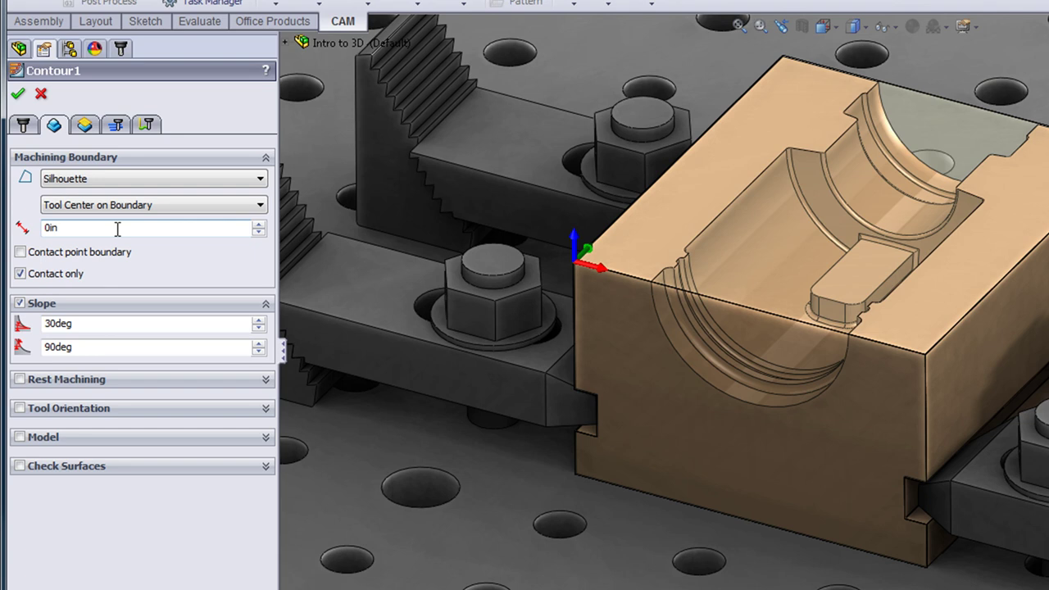
- Give Contour1 a .02 additional boundary offset, regenerate it, and save the document
click(79, 228)
double_click(79, 229)
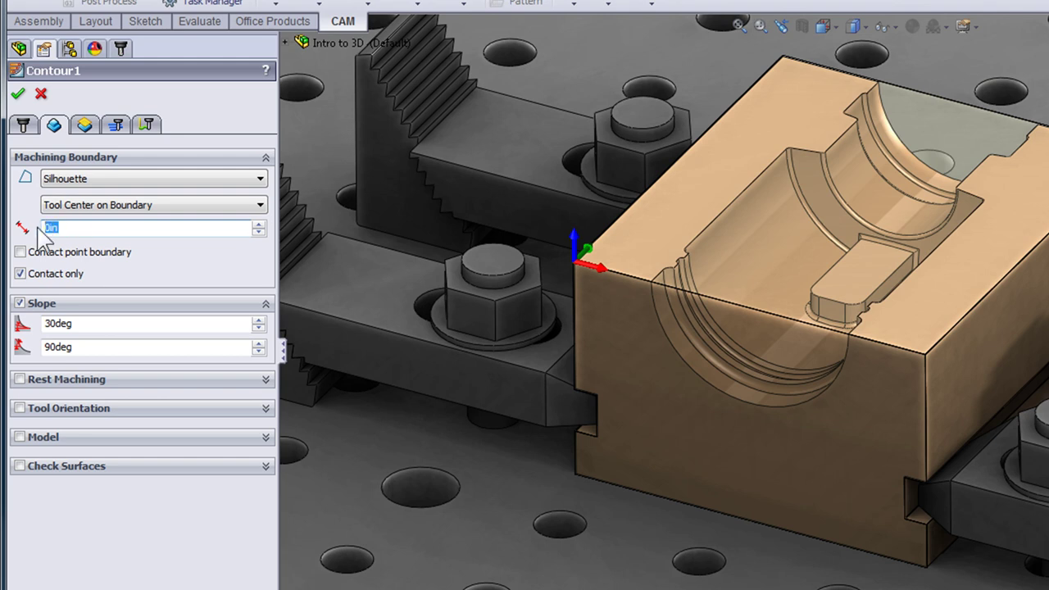
text(.02)
click(18, 95)
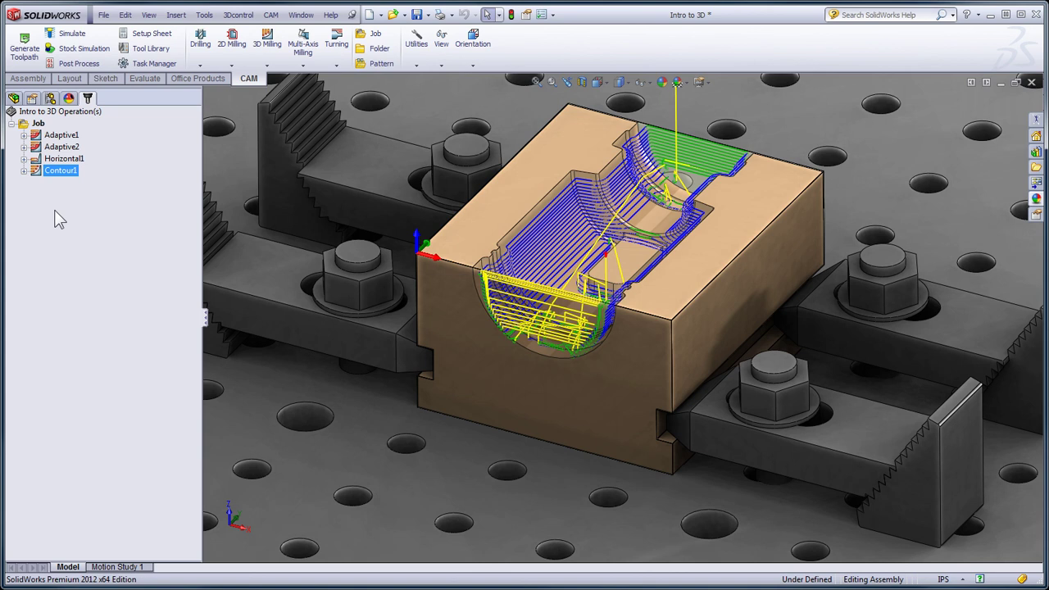
key(ctrl+s)
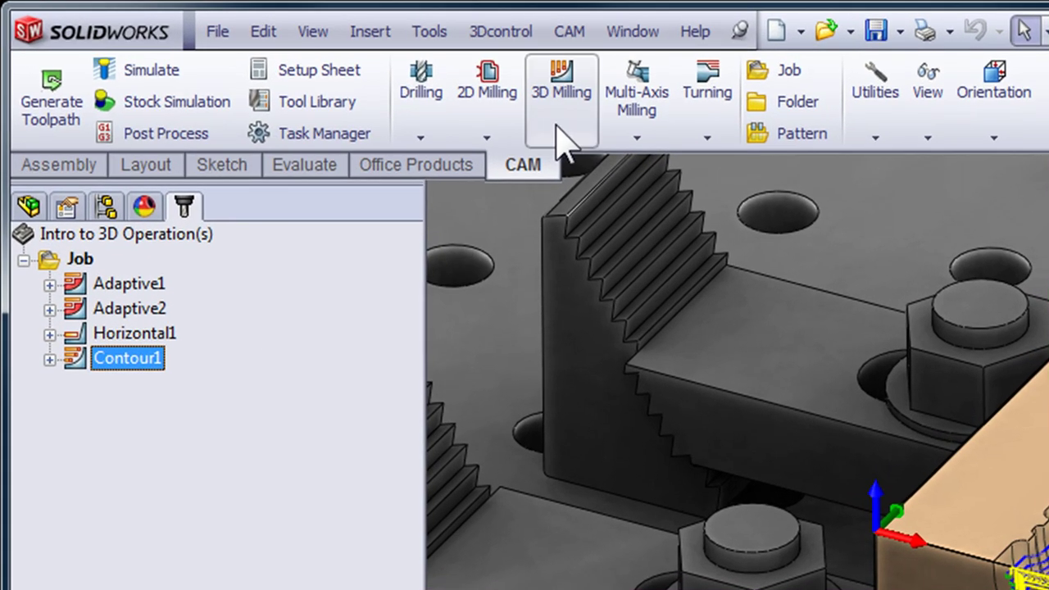
- Add a Parallel finishing operation limited to slopes up to 35°
click(264, 59)
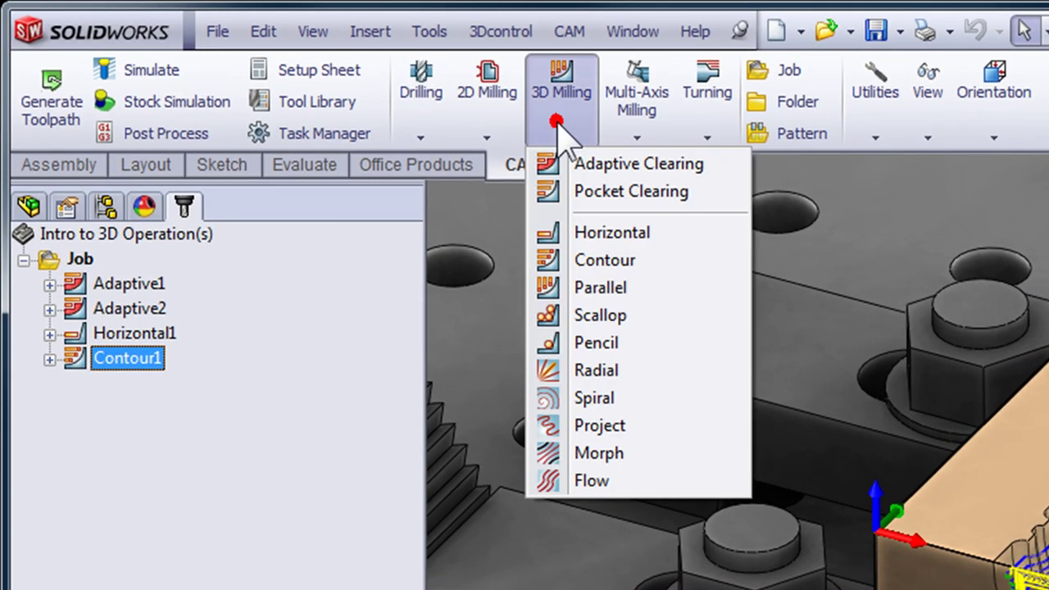
click(585, 297)
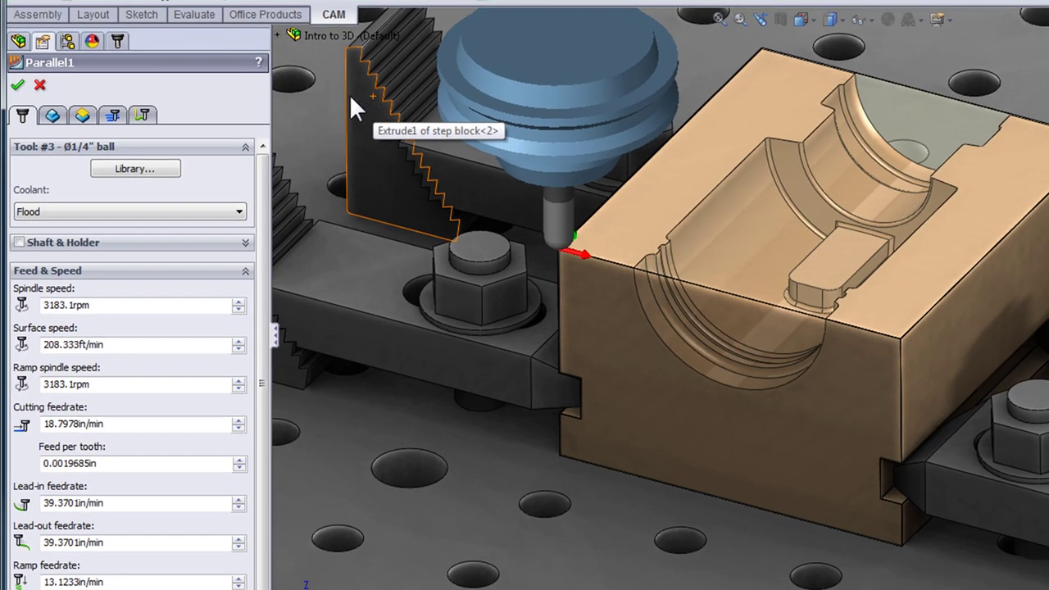
click(56, 115)
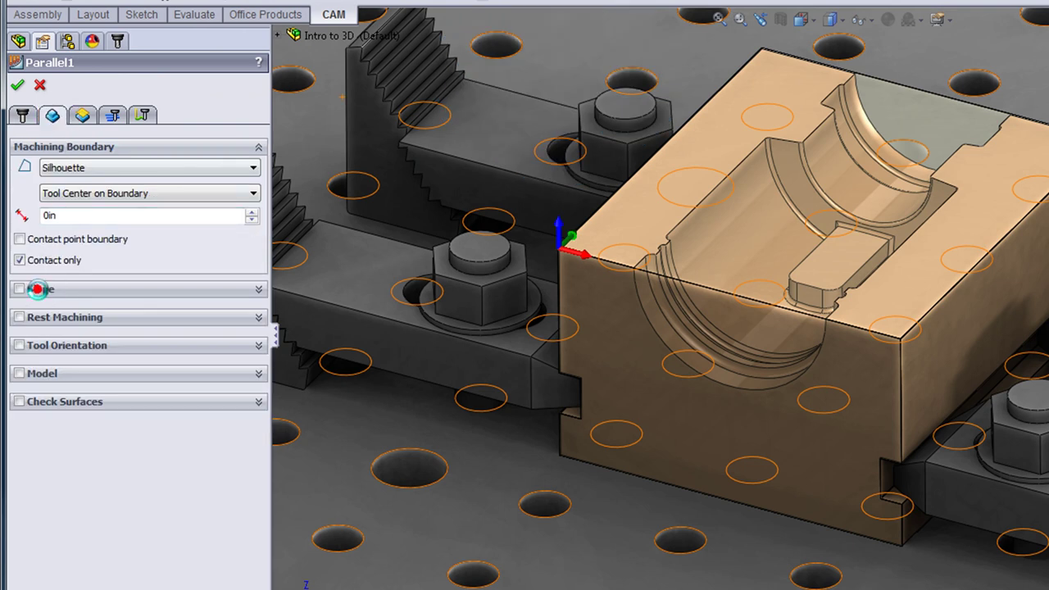
click(38, 290)
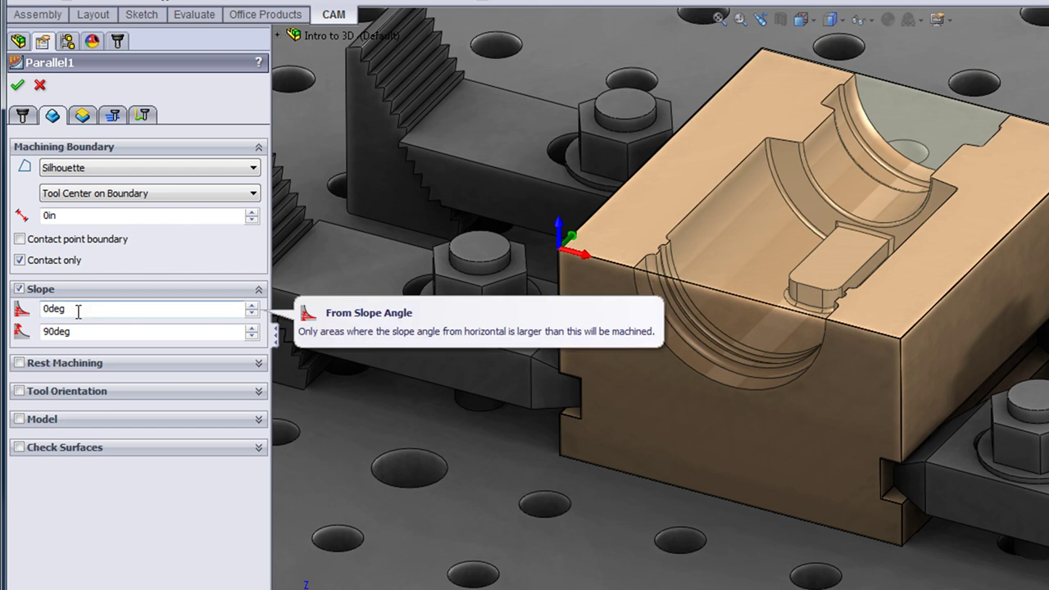
drag(82, 334, 21, 344)
text(35)
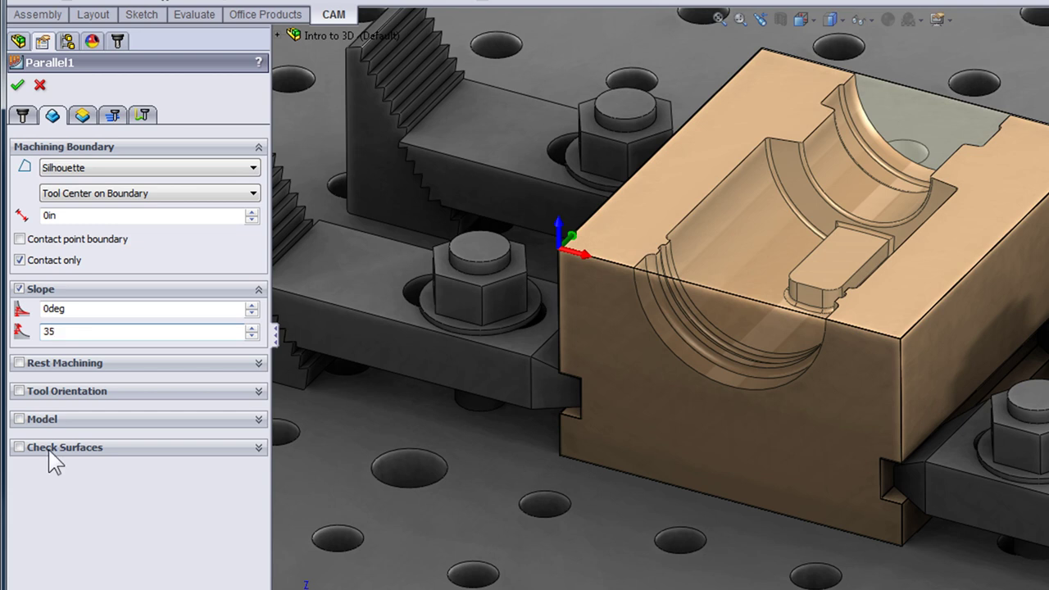
- Set the left, boss and right top faces as Parallel1's check surfaces, and accept
click(19, 448)
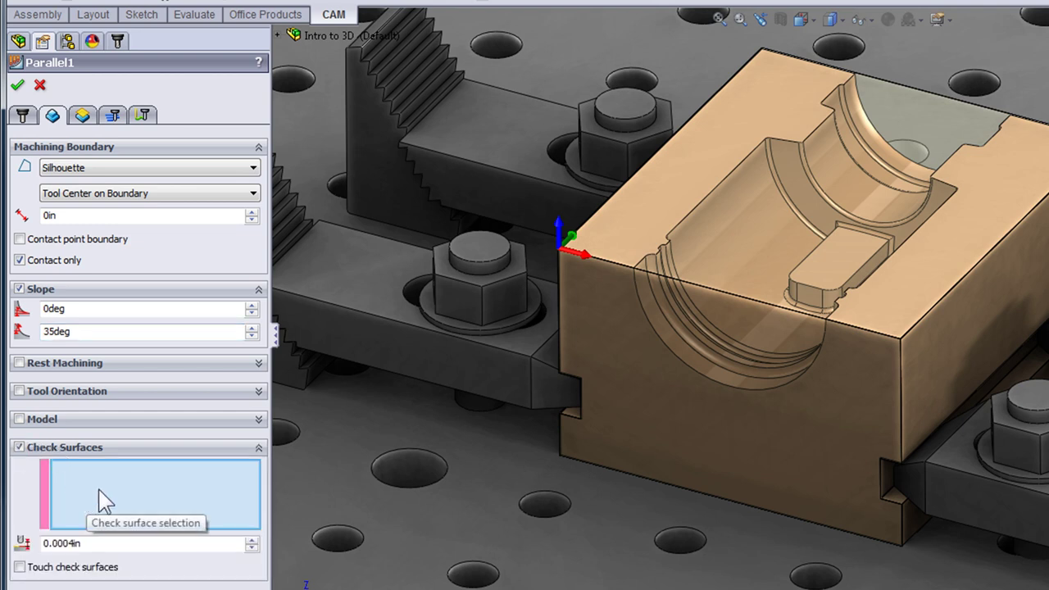
click(749, 138)
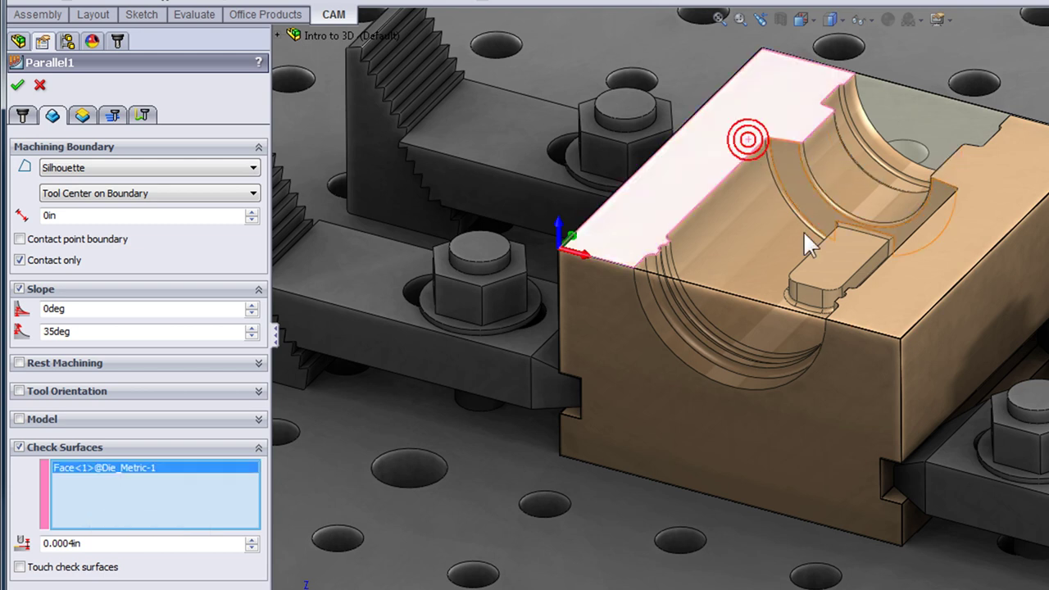
click(826, 267)
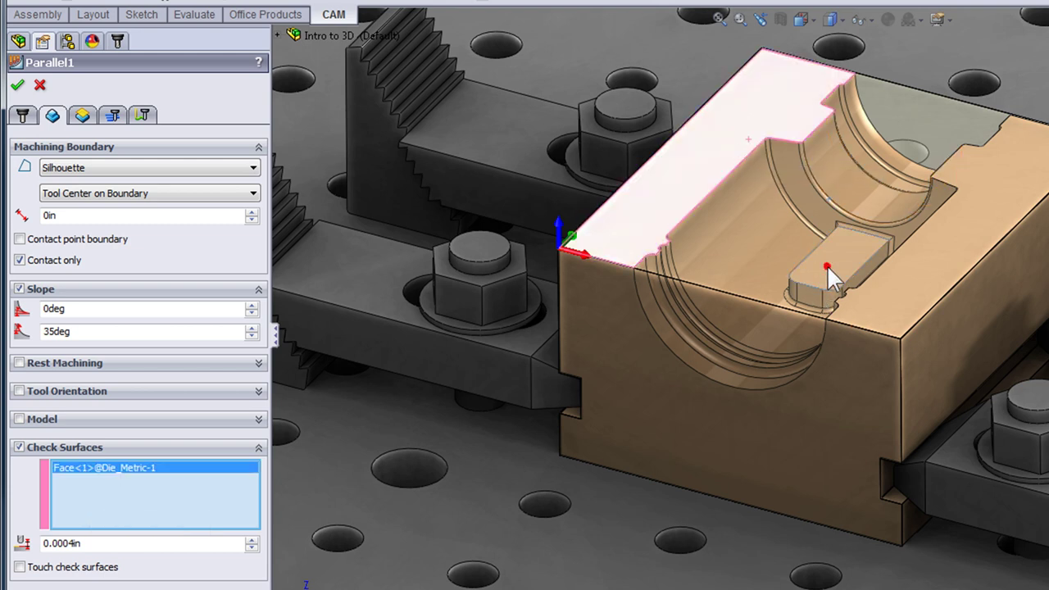
click(976, 231)
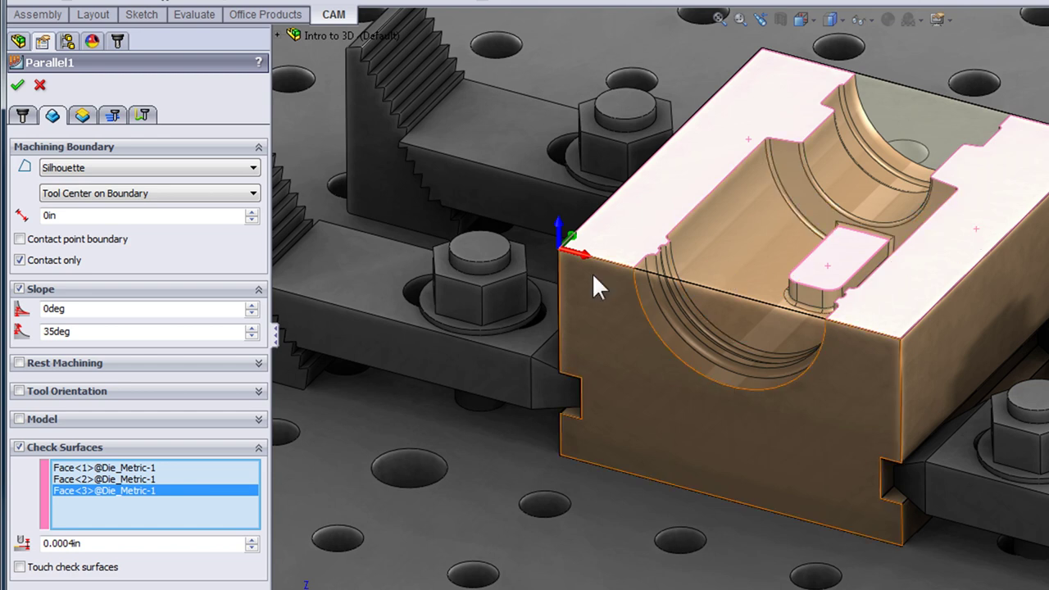
click(17, 85)
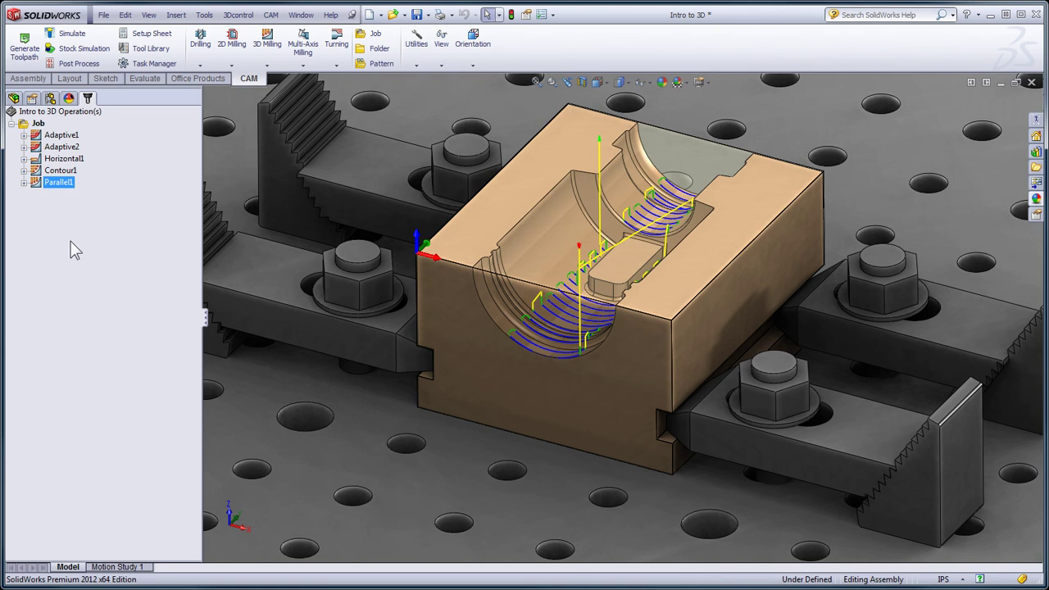
- Edit Parallel1 to a .025 in stepover and 45° pass angle, regenerating its toolpath
right_click(60, 185)
click(83, 191)
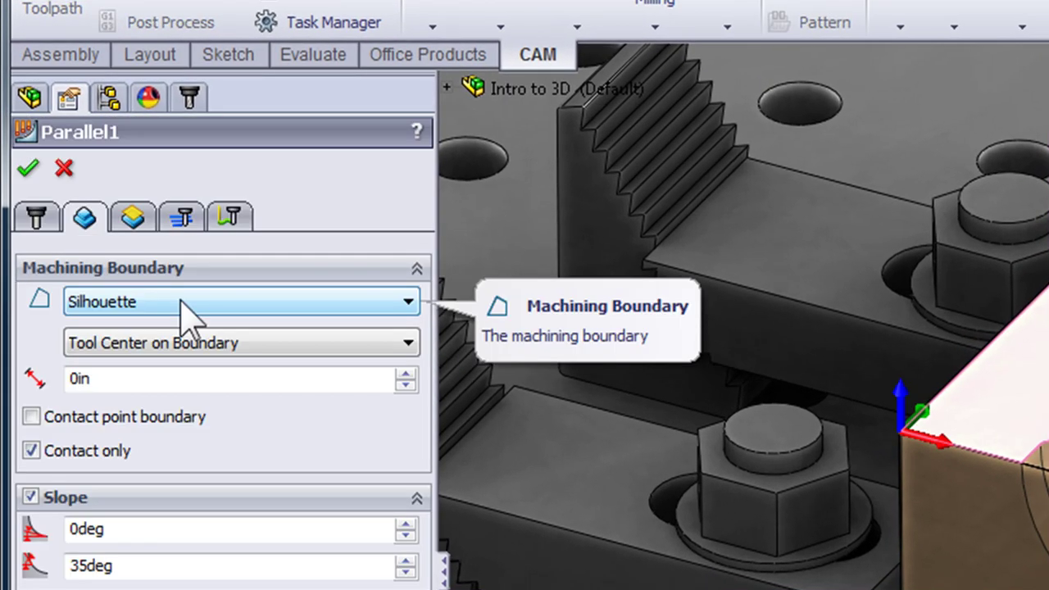
click(184, 227)
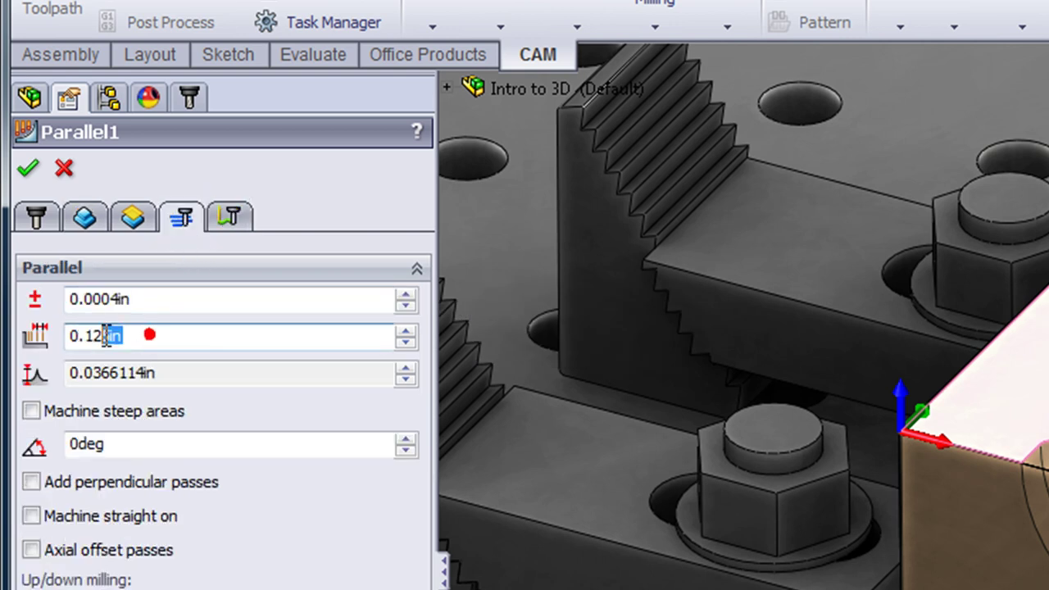
drag(92, 335, 58, 335)
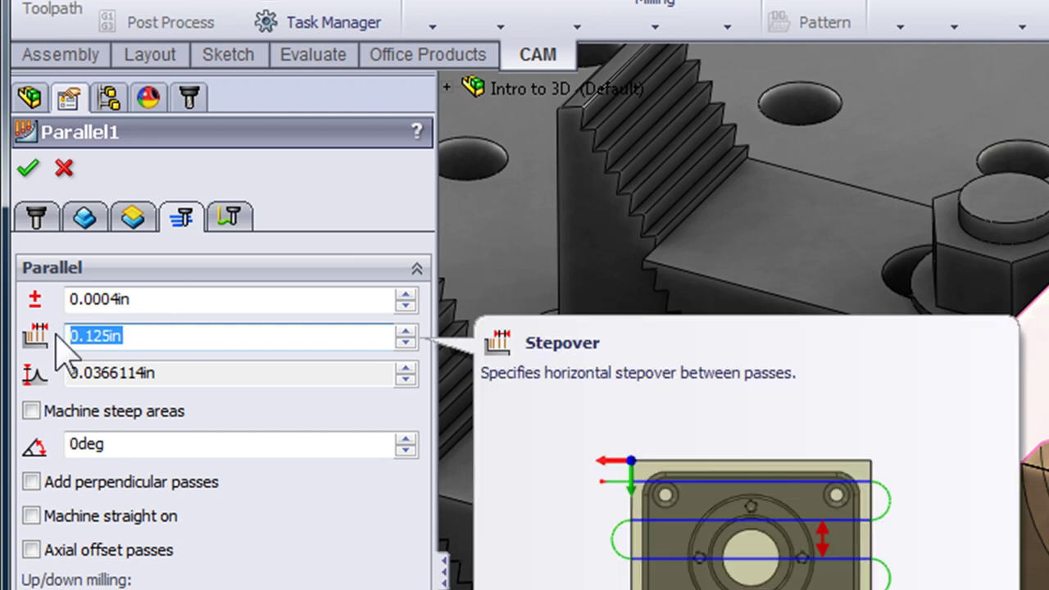
key(BackSpace)
text(.025)
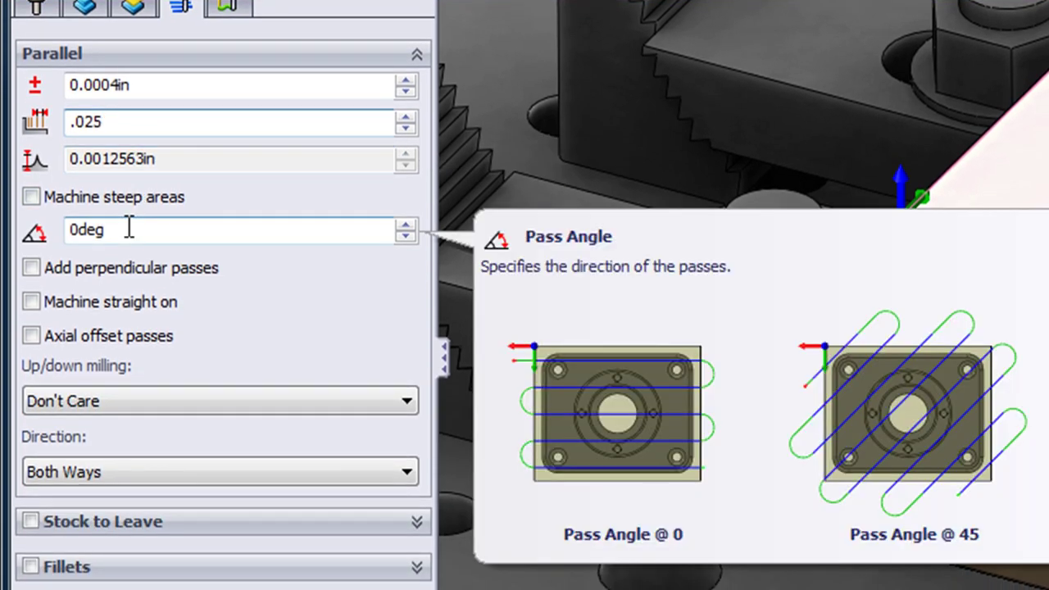
click(128, 229)
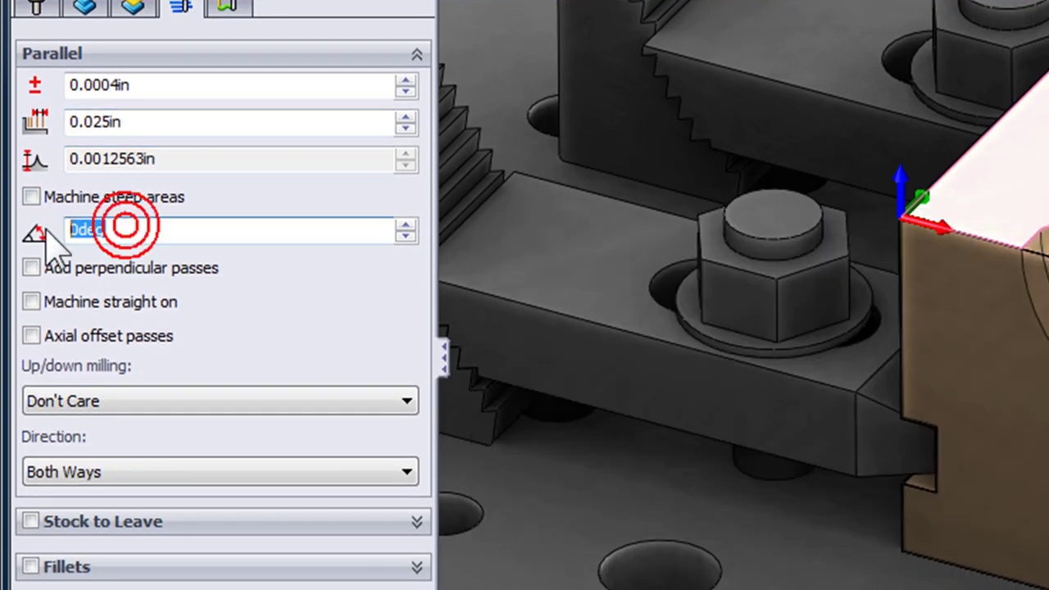
text(45)
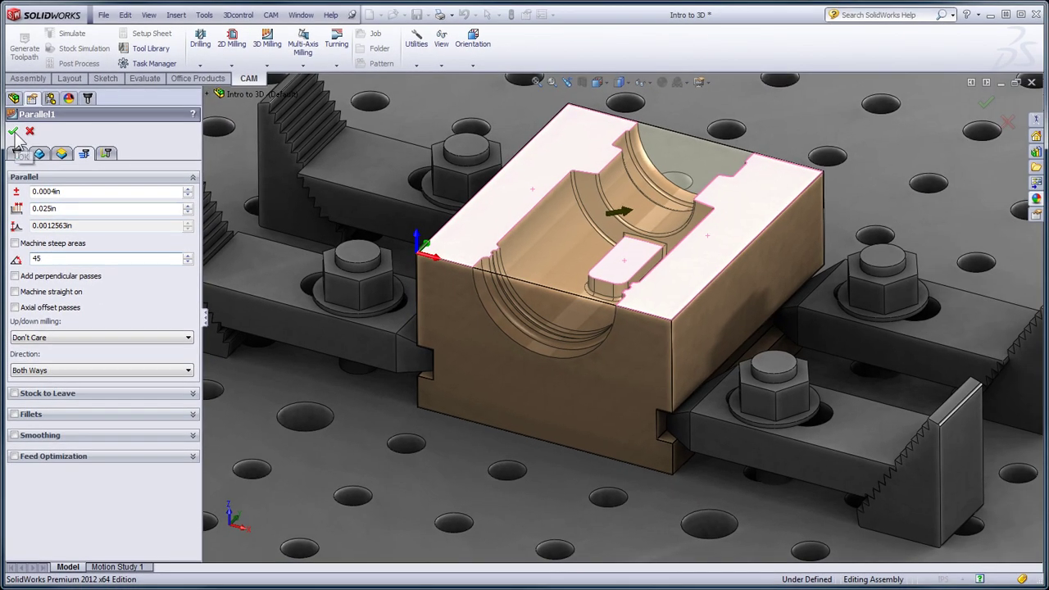
click(13, 133)
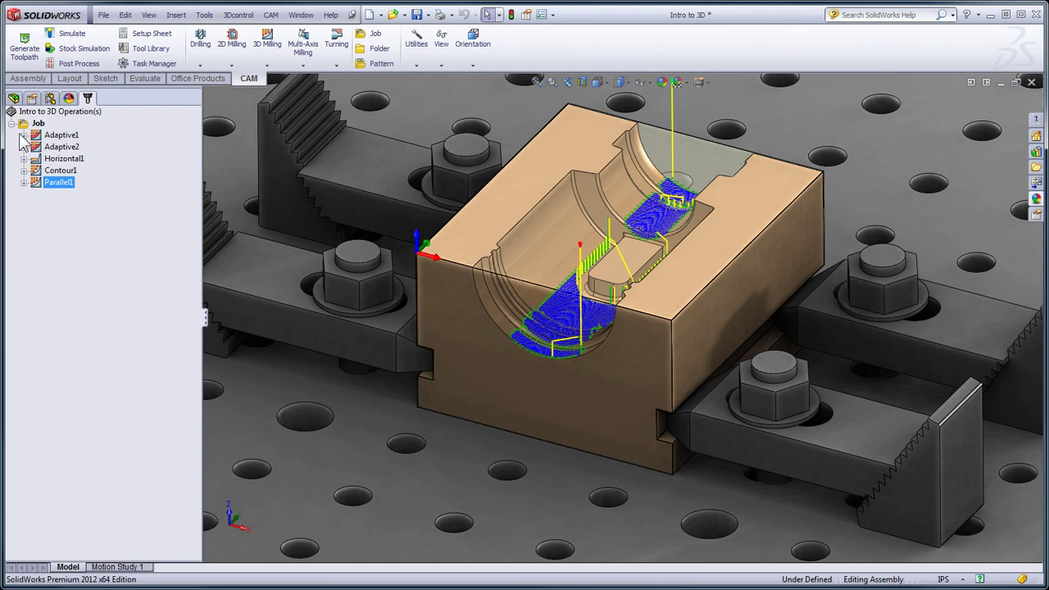
- Play the whole Job's stock simulation with the speed slider at maximum
click(35, 125)
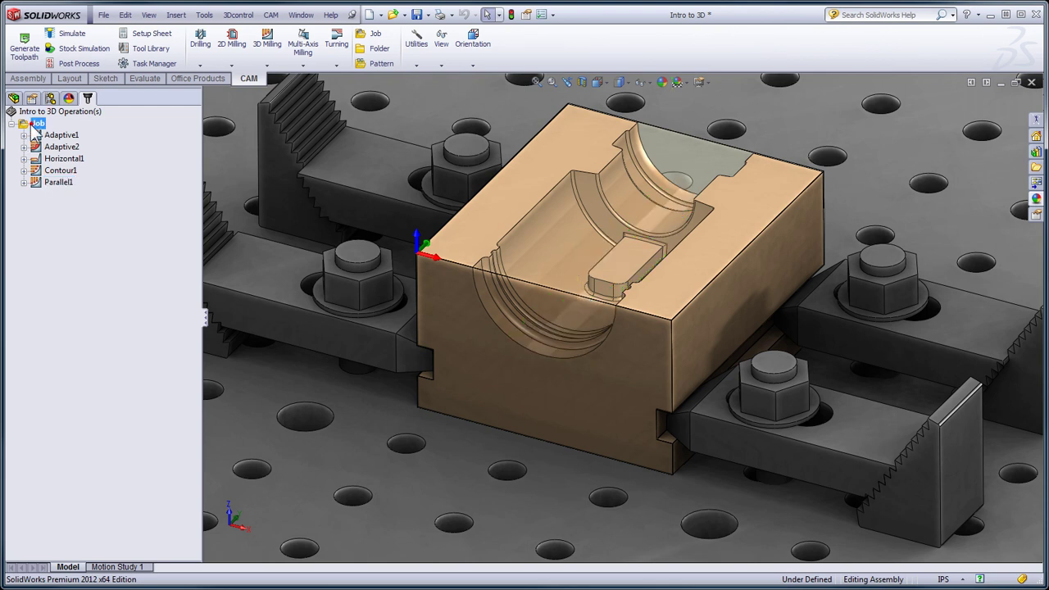
click(84, 50)
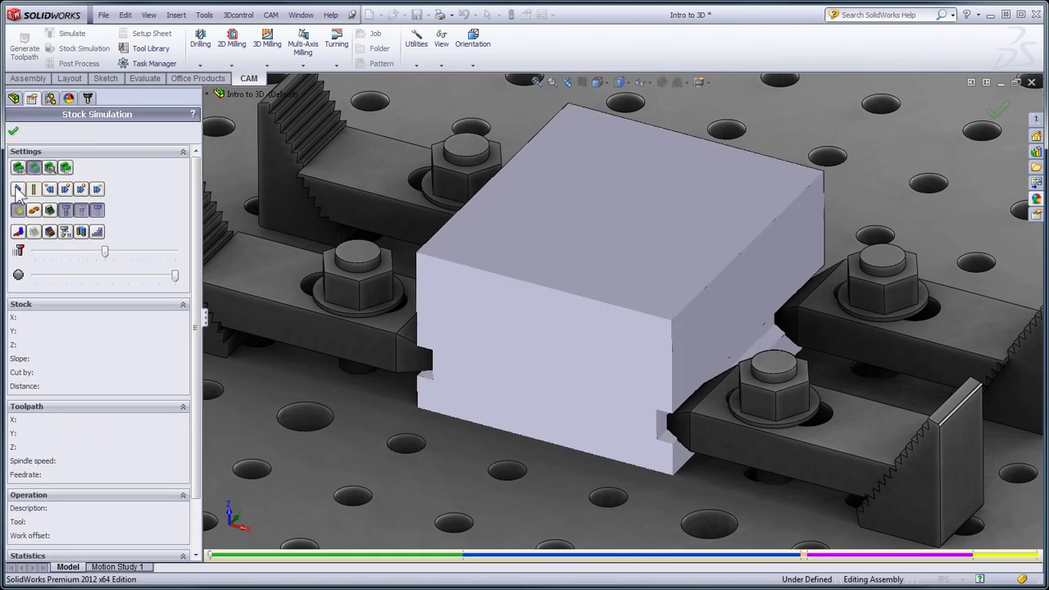
click(18, 190)
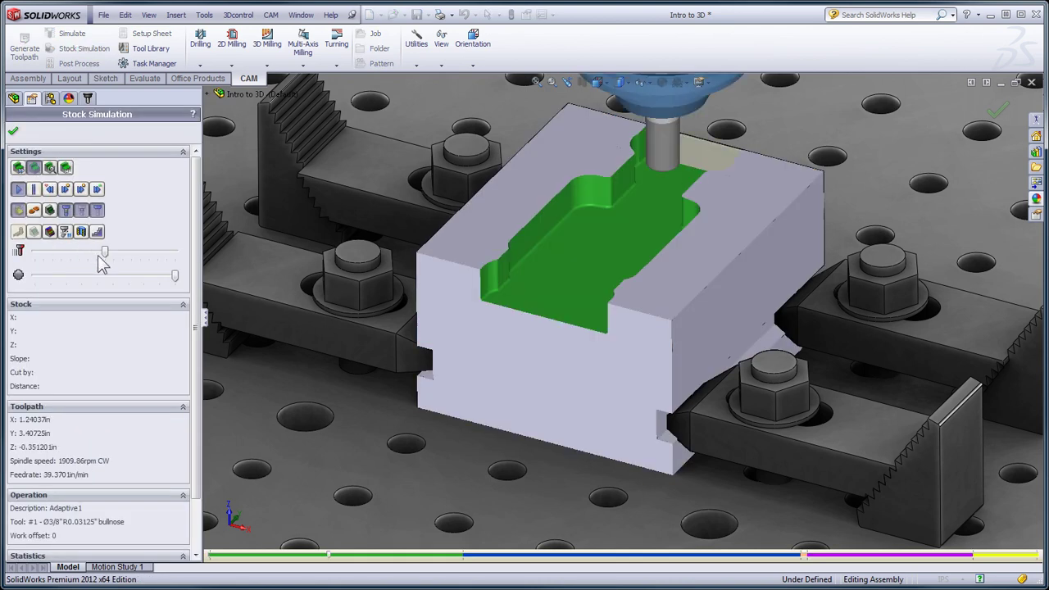
drag(104, 253, 173, 256)
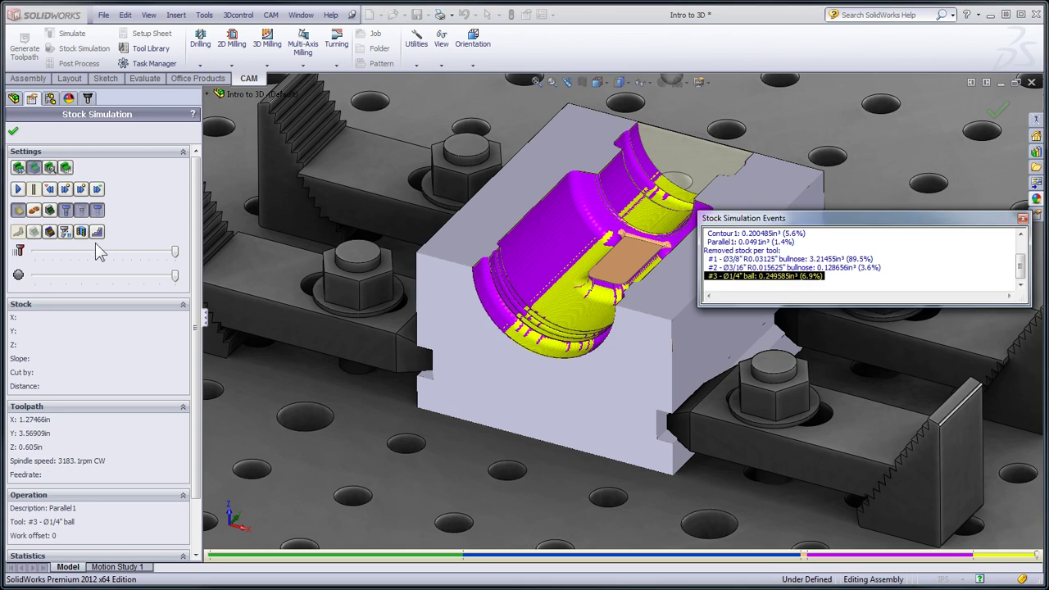
- Compare the simulated stock with the model and inspect the part for leftover material
click(51, 232)
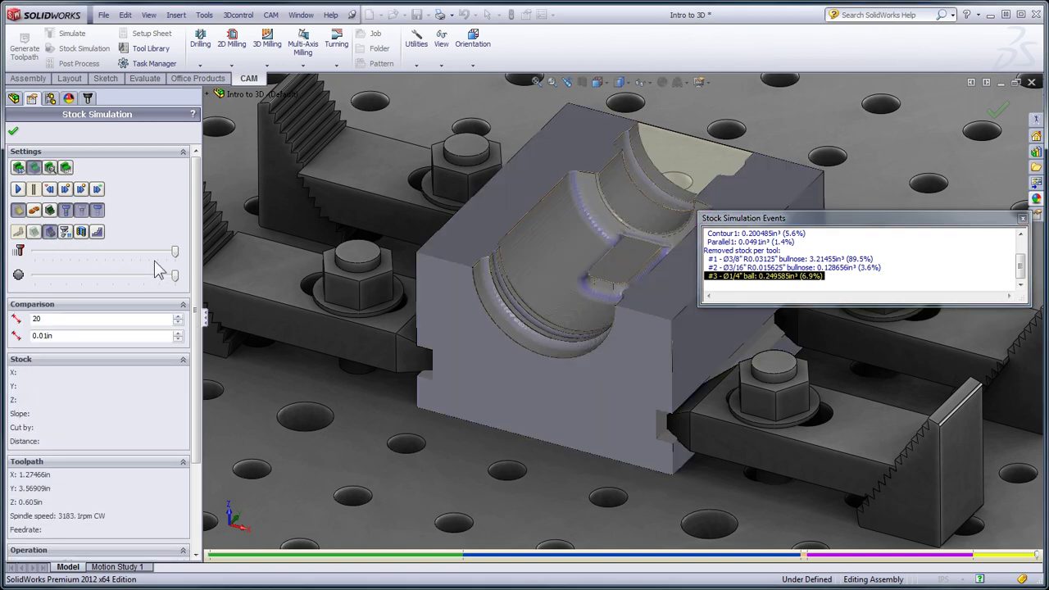
mouse_move(571, 243)
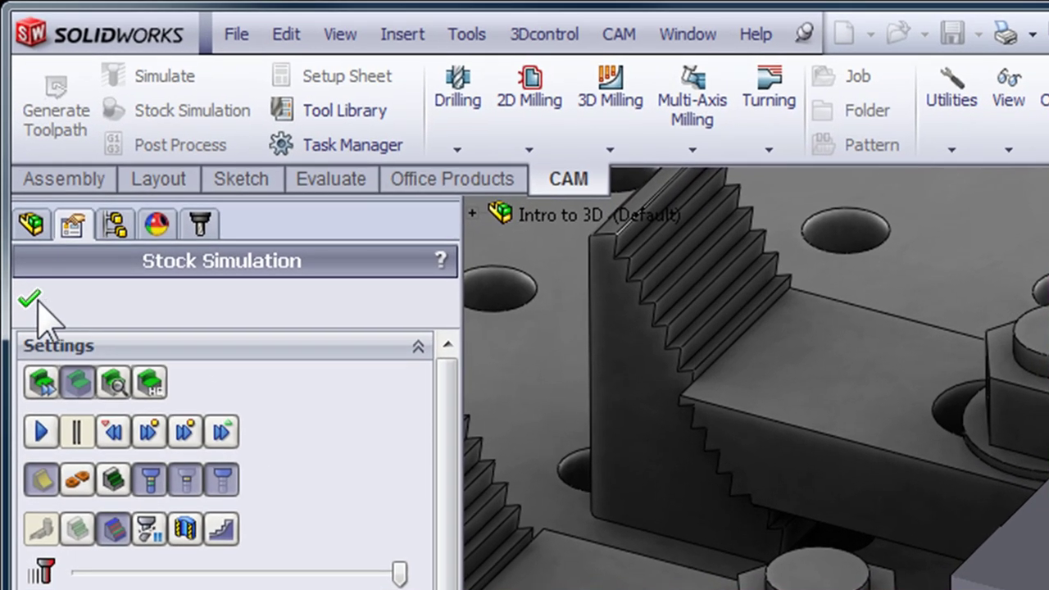
- Close the stock simulation and add a Pencil operation using the #5 Ø1/16" ball tool
click(33, 301)
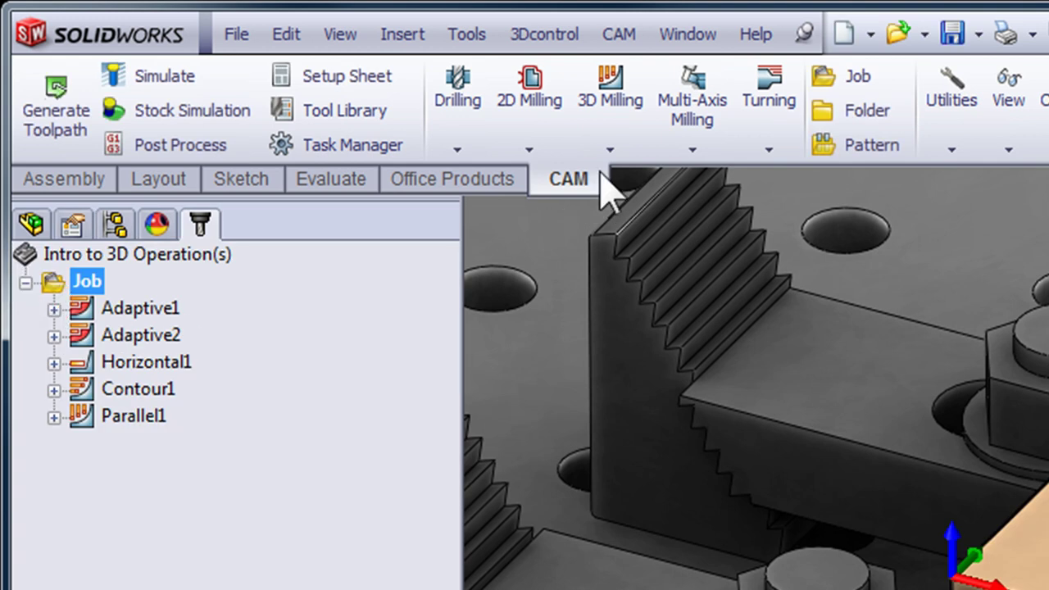
click(621, 133)
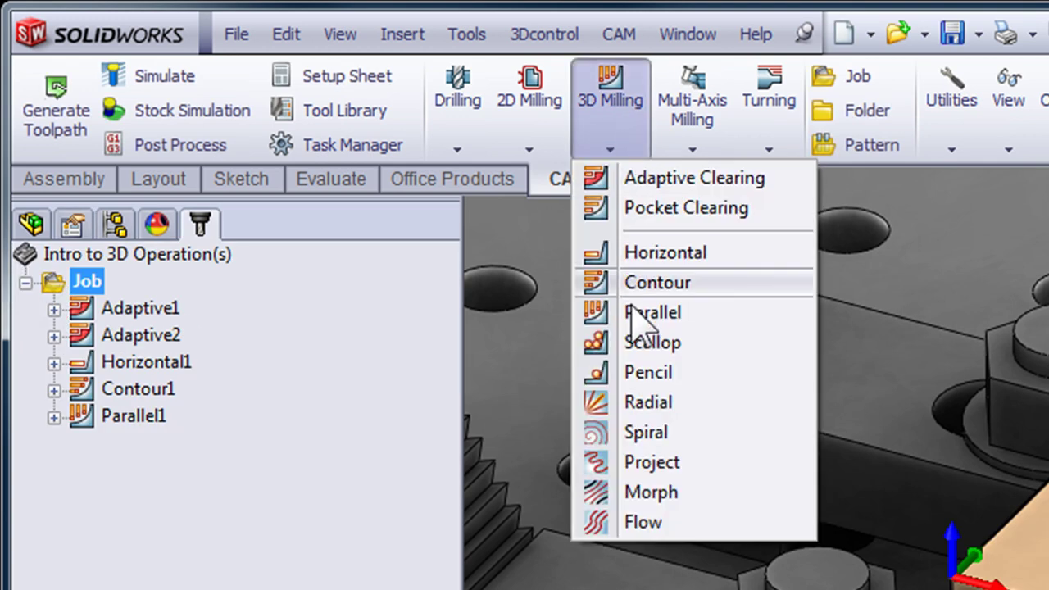
click(639, 373)
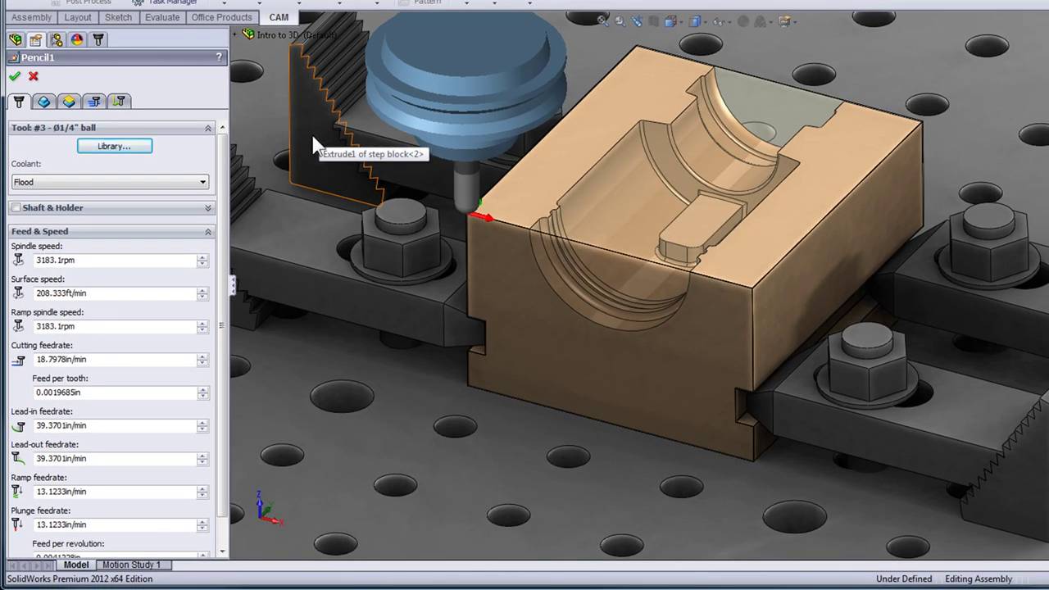
click(118, 152)
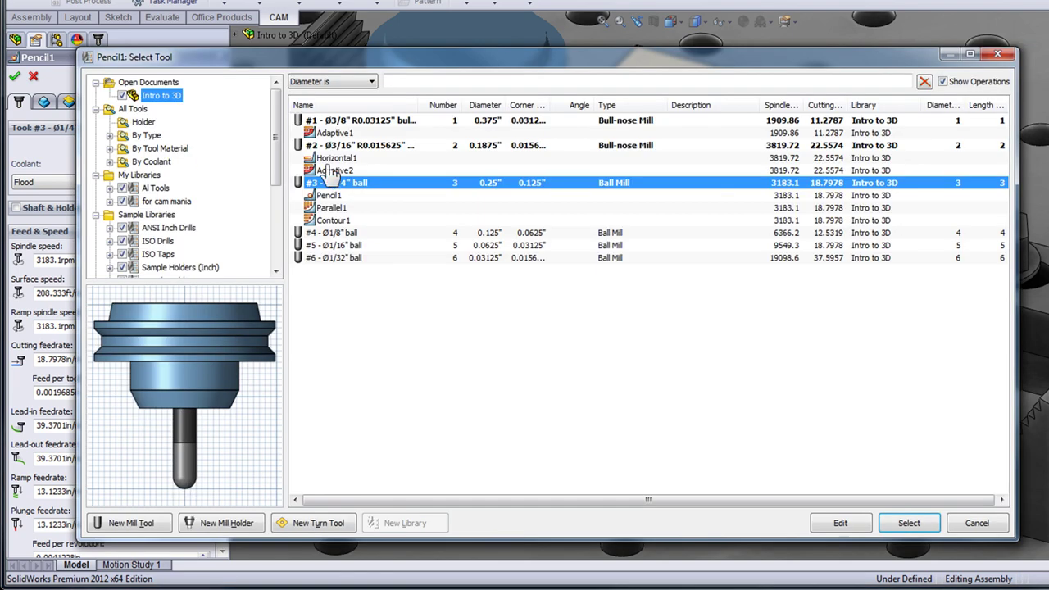
click(354, 245)
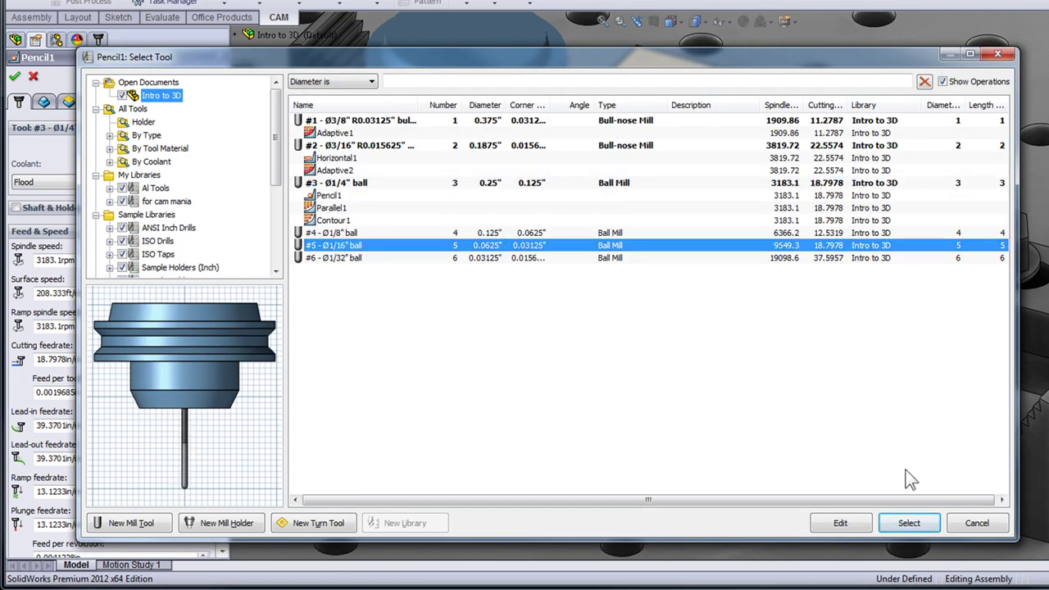
click(921, 524)
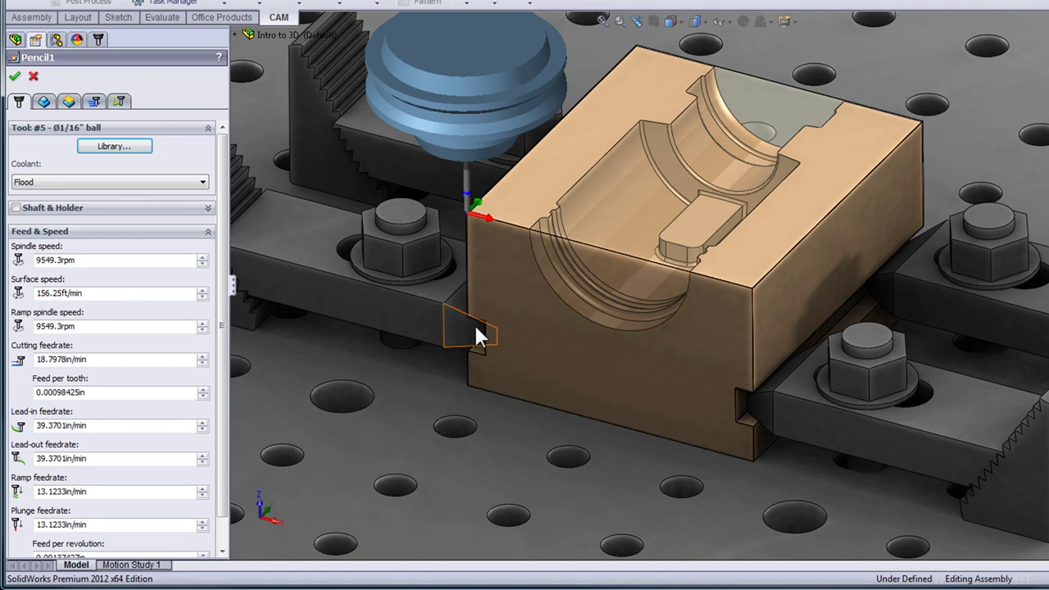
- Set Pencil1 to 11 stepovers at 0.005in and generate its toolpath
click(102, 103)
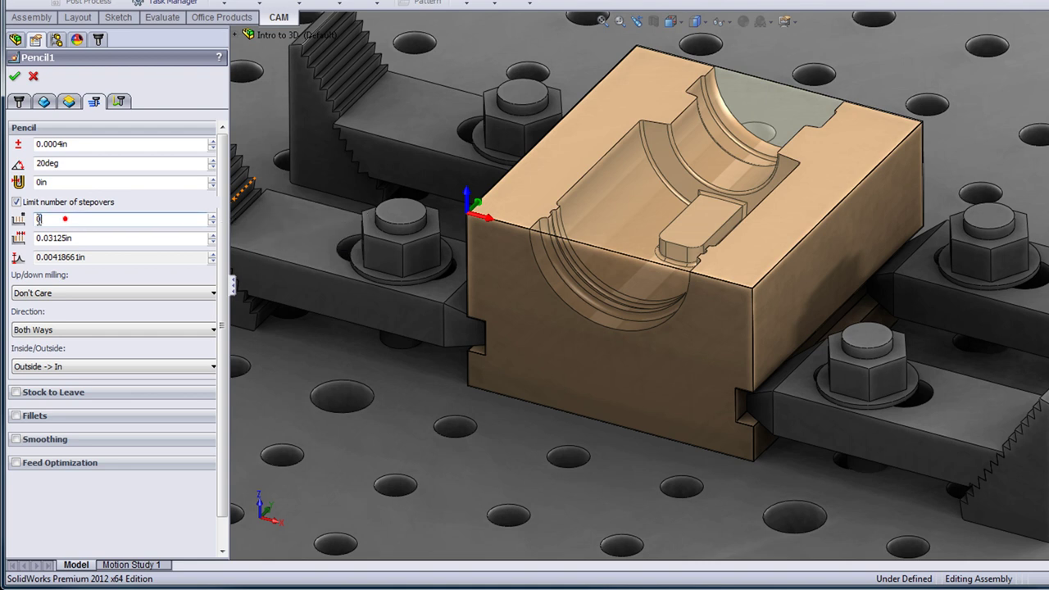
drag(62, 219, 36, 227)
text(11)
click(47, 237)
double_click(50, 238)
text(0.005)
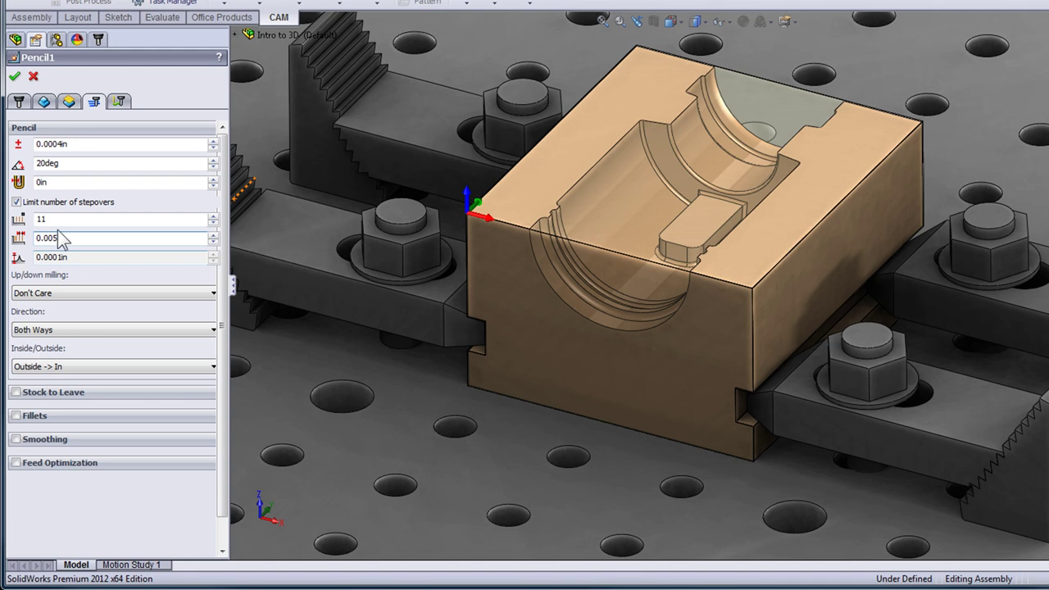
click(15, 76)
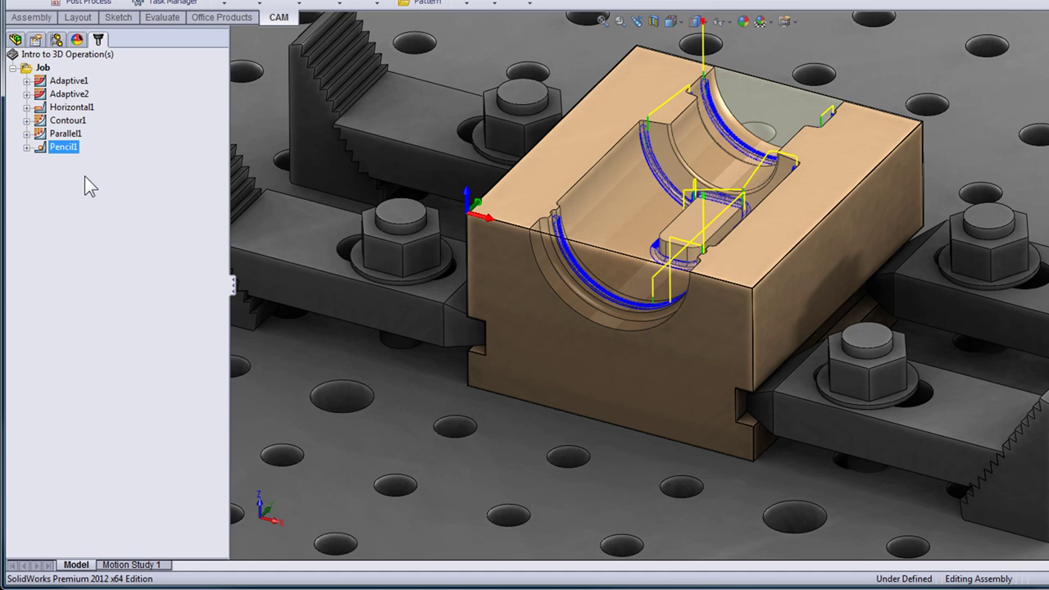
- Edit Pencil1 to use a 0.125in overthickness and regenerate its toolpath
click(547, 229)
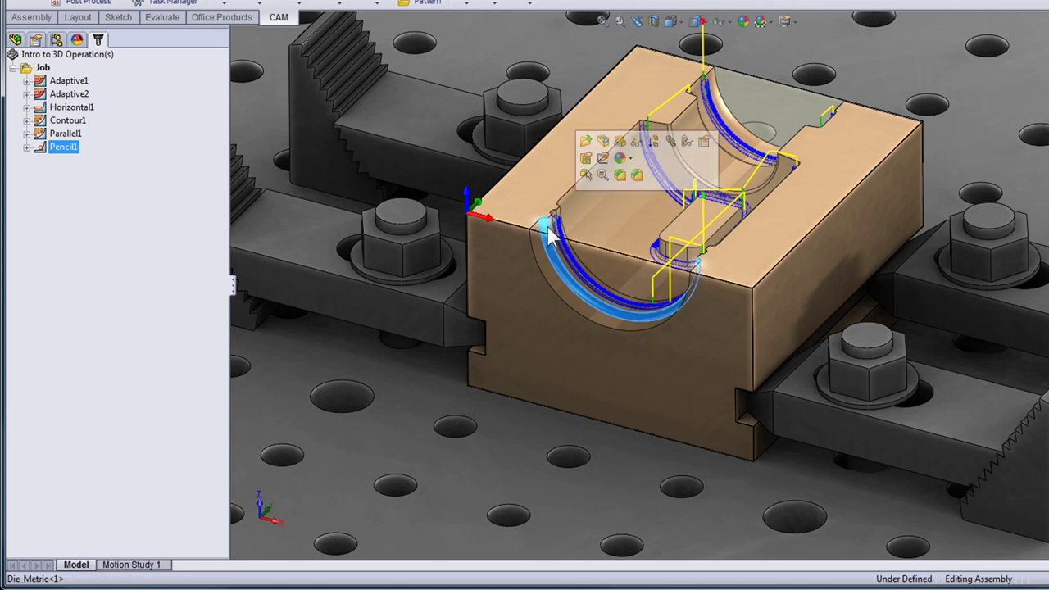
right_click(66, 151)
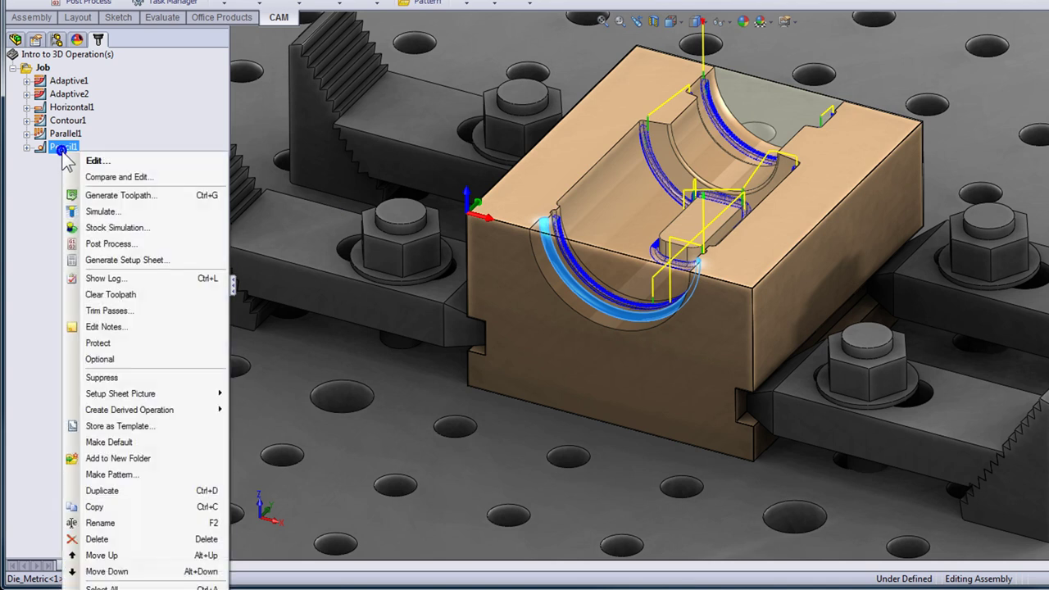
click(82, 161)
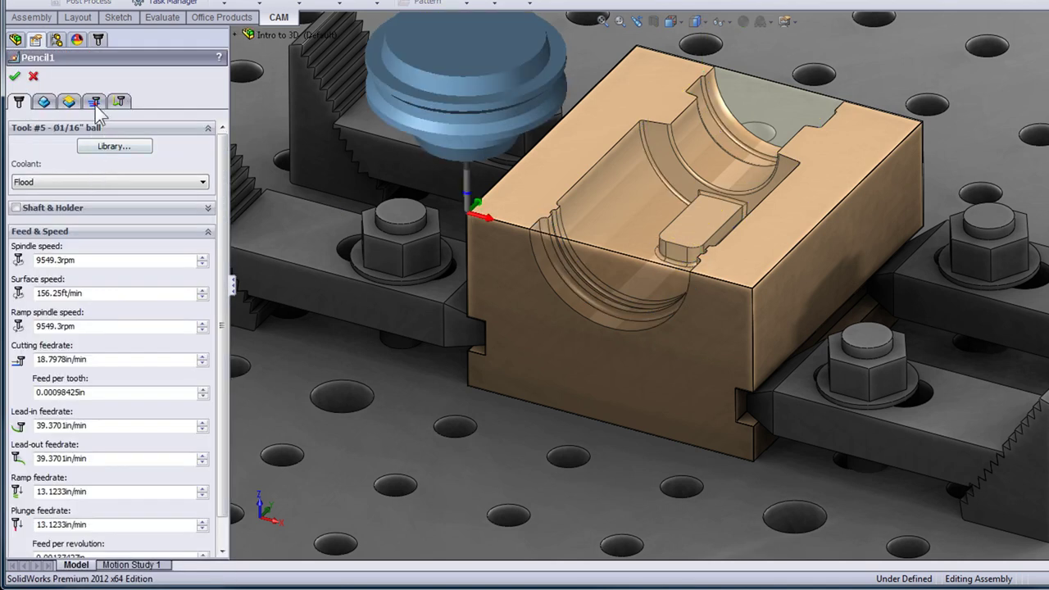
click(95, 103)
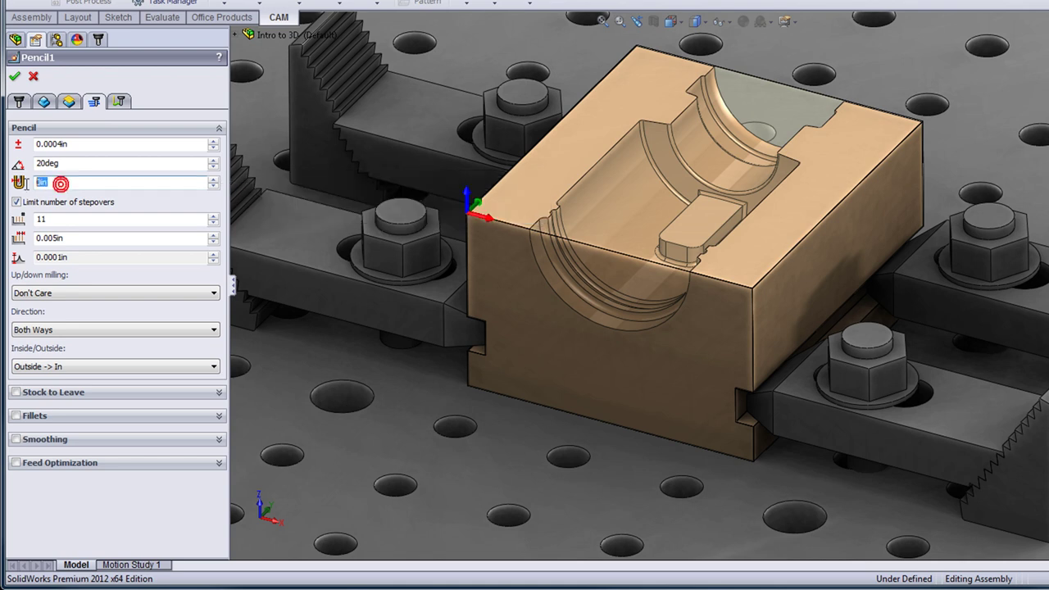
text(.125)
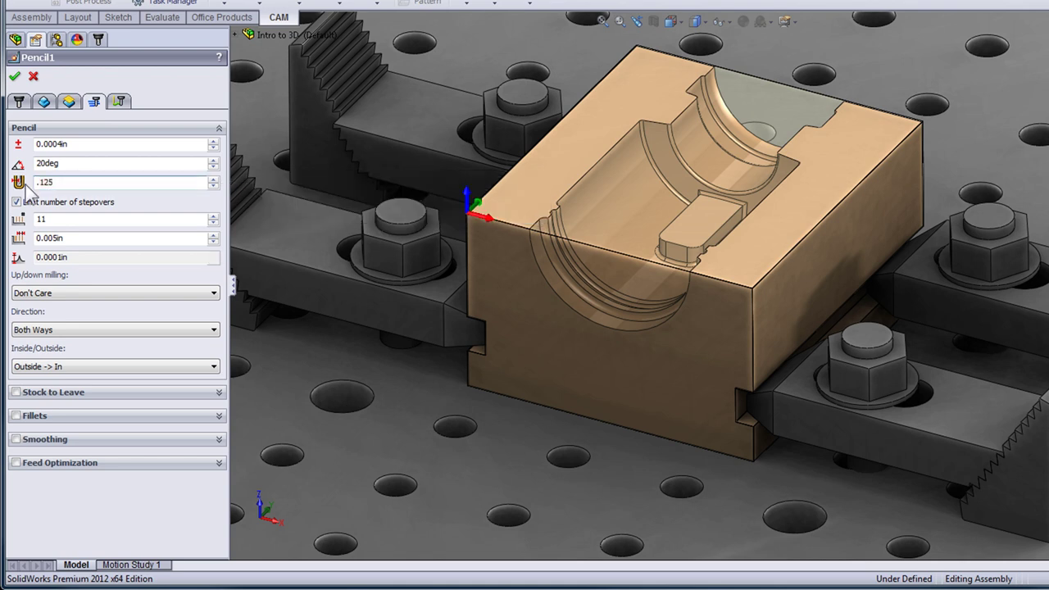
click(14, 77)
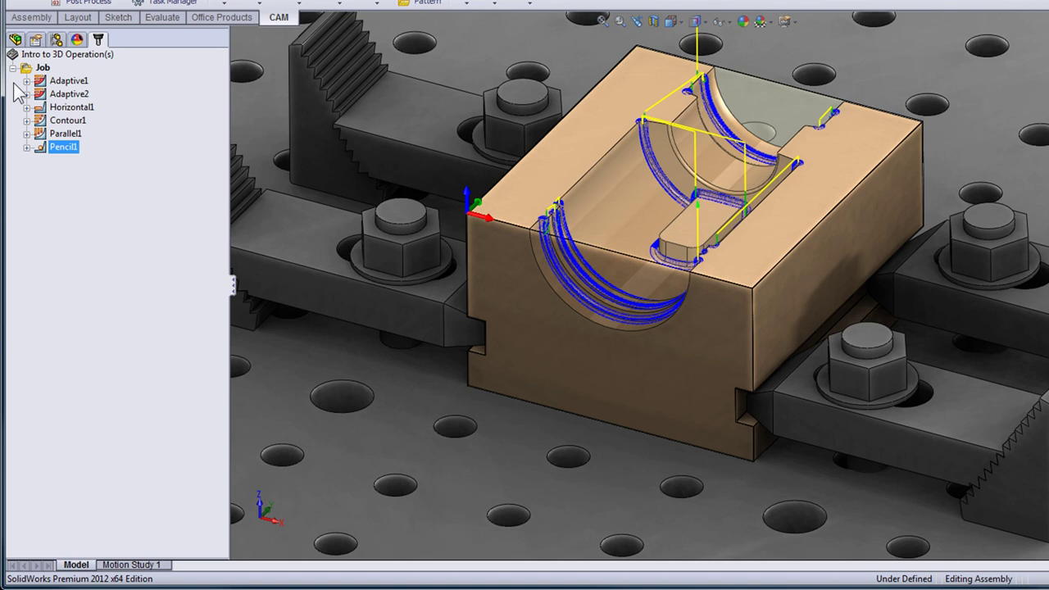
- Select Adaptive1 through Pencil1 and store the six operations as a template
shift+click(72, 82)
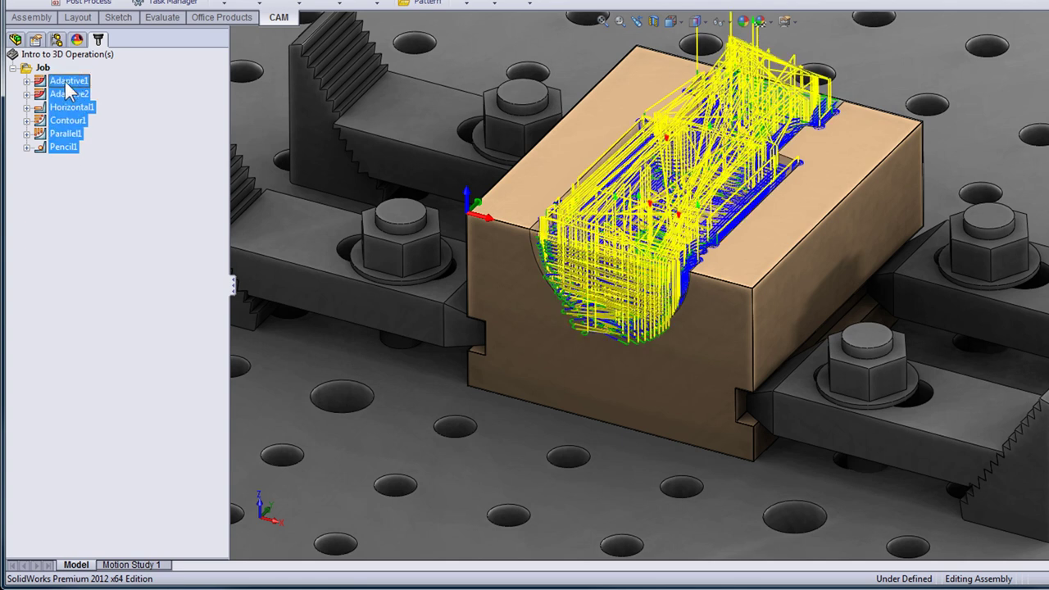
right_click(73, 84)
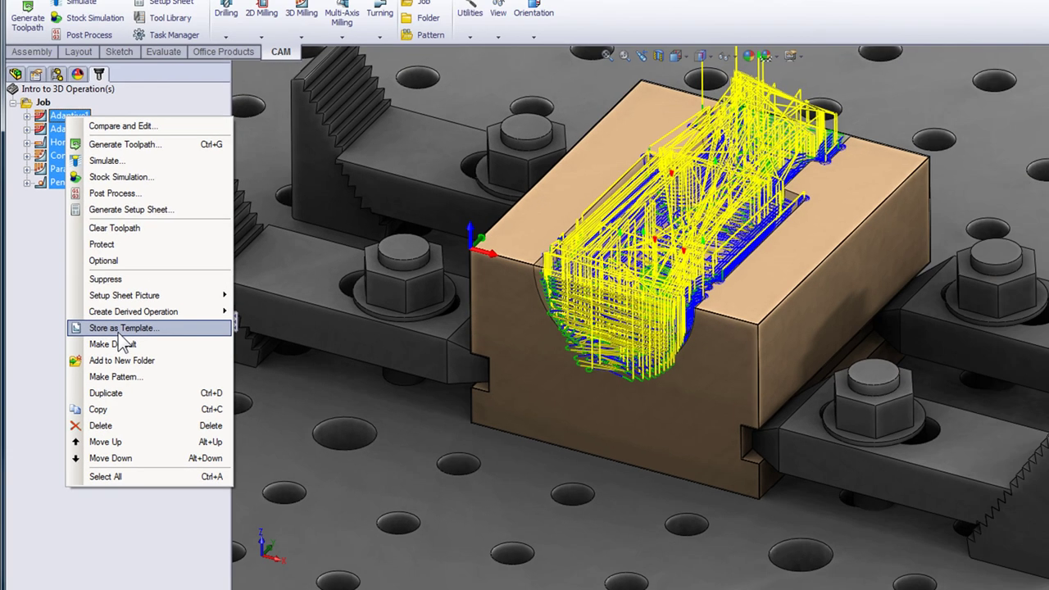
click(37, 303)
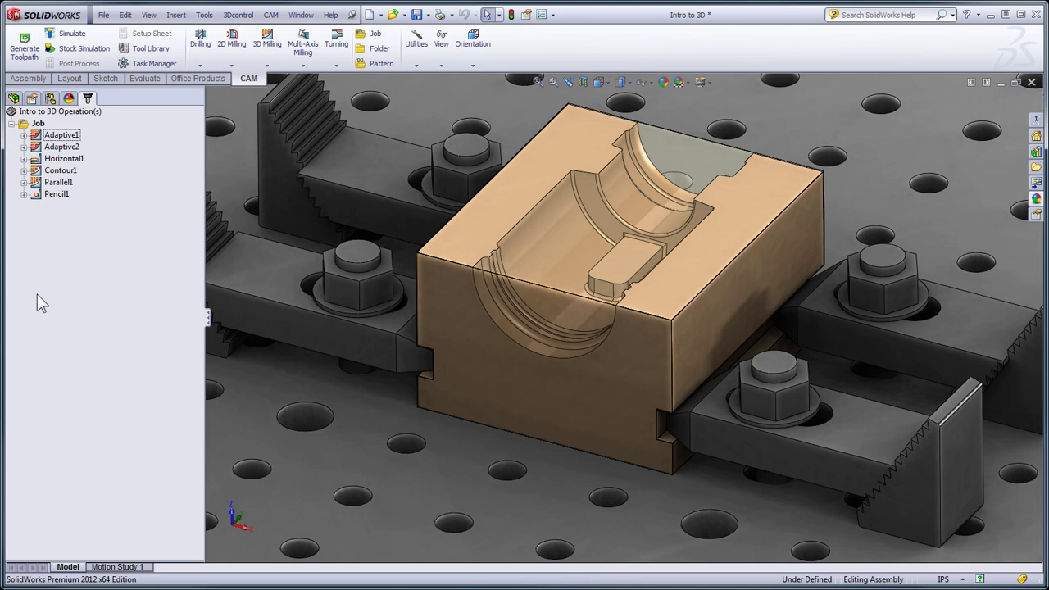